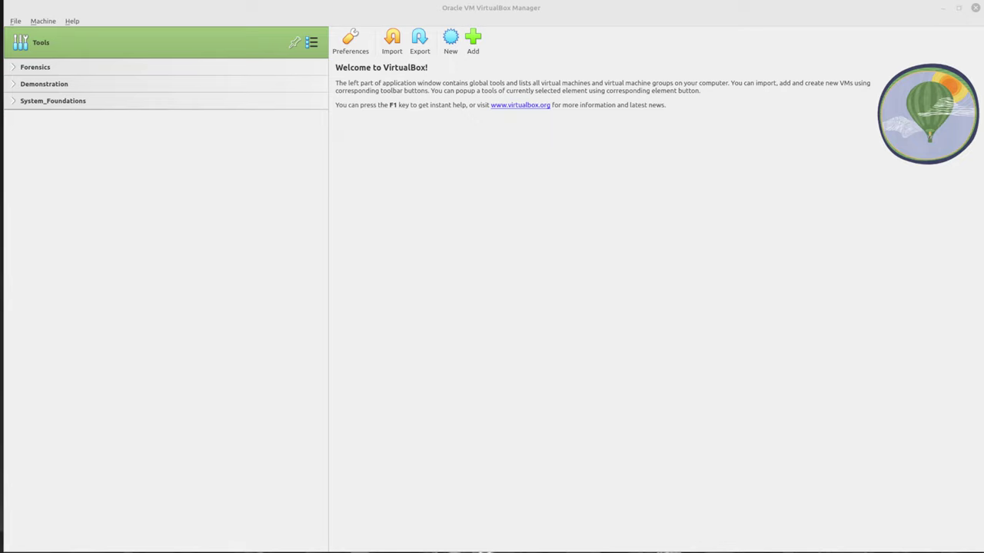
# Start a new virtual machine named OpenKylin
pyautogui.click(259, 323)
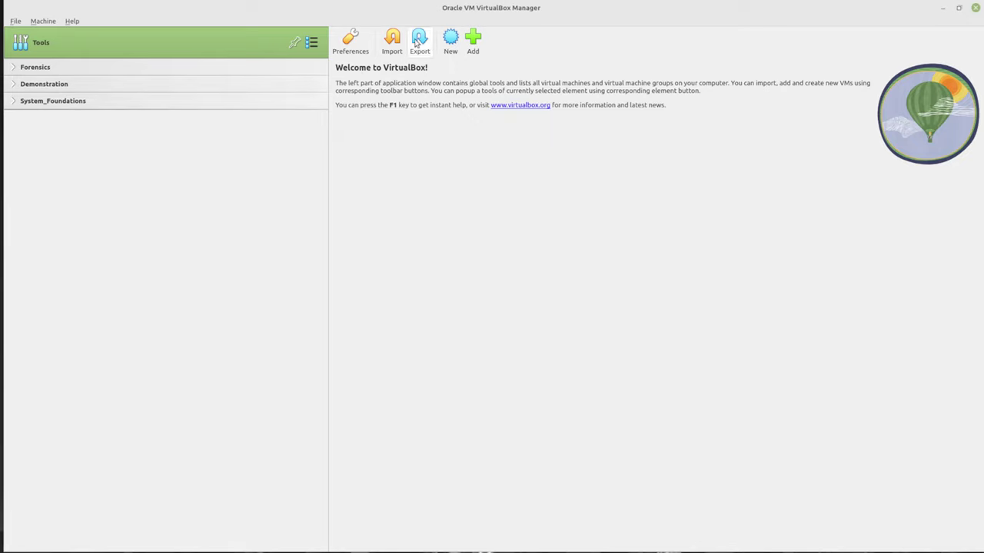
pyautogui.click(451, 40)
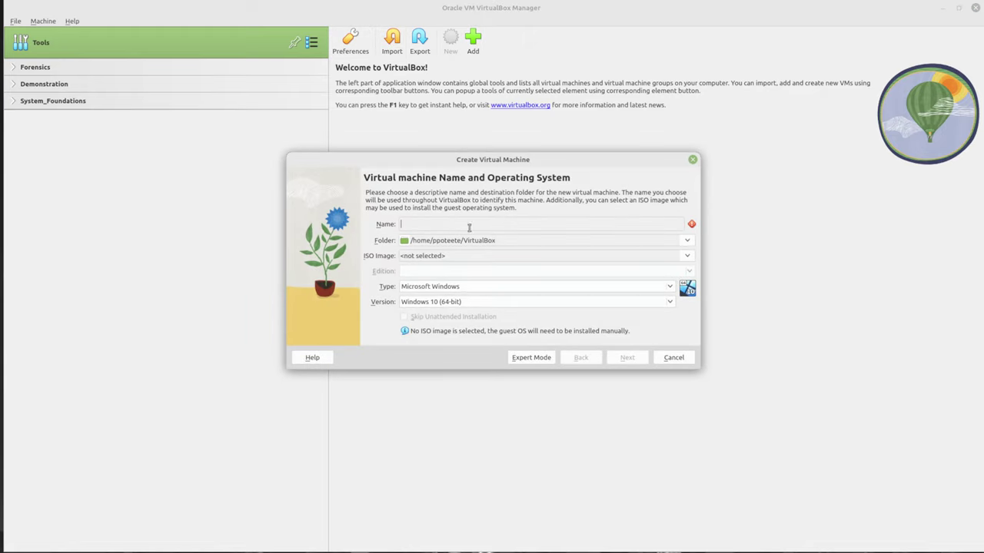
pyautogui.write('OpenKylin')
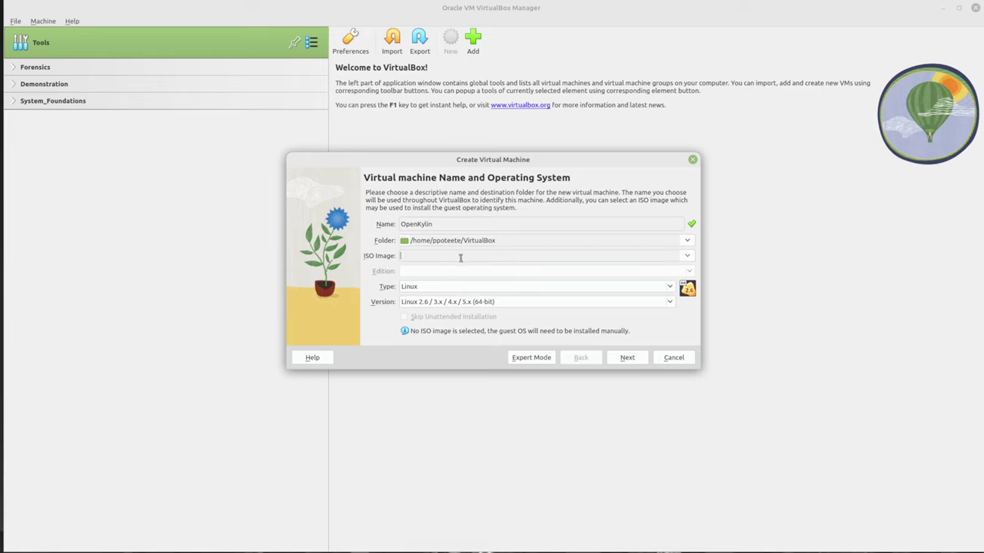
# Attach the openKylin-1.0-x86_64.iso image as the VM's installation medium
pyautogui.click(688, 256)
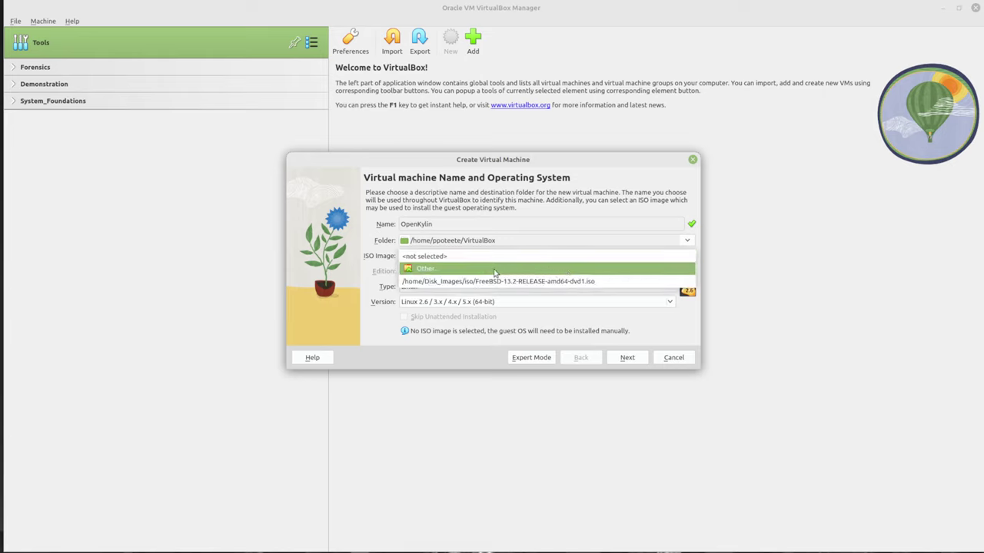
pyautogui.click(470, 271)
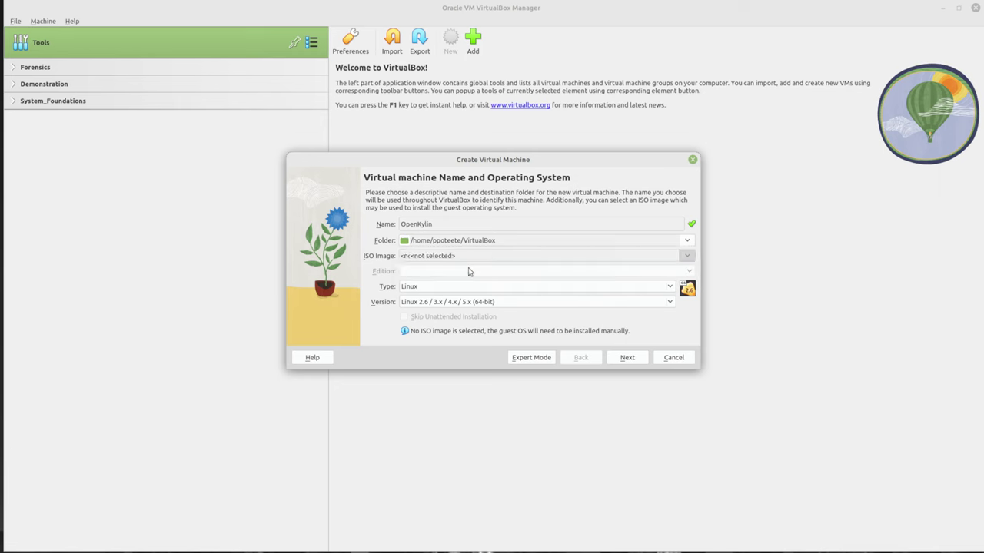
pyautogui.click(438, 249)
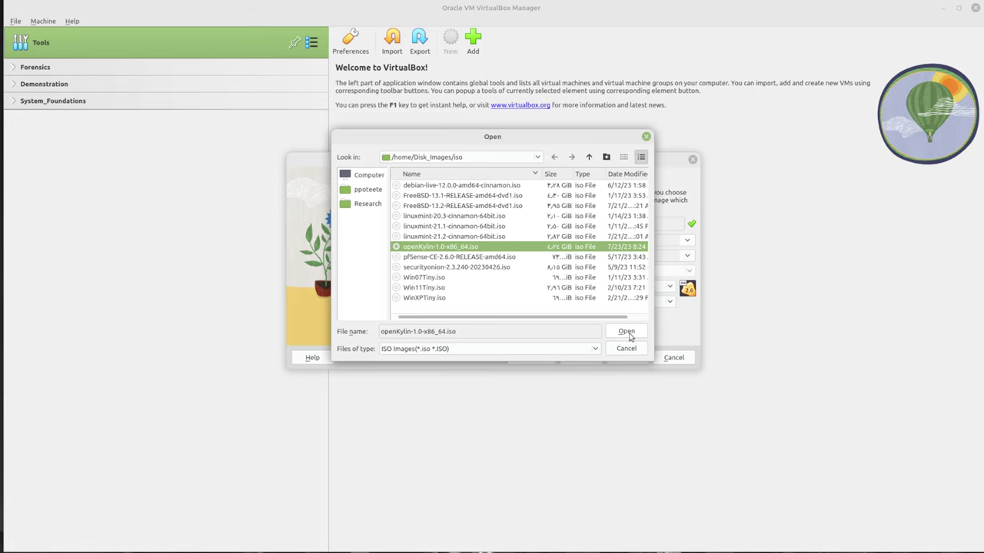
pyautogui.click(626, 332)
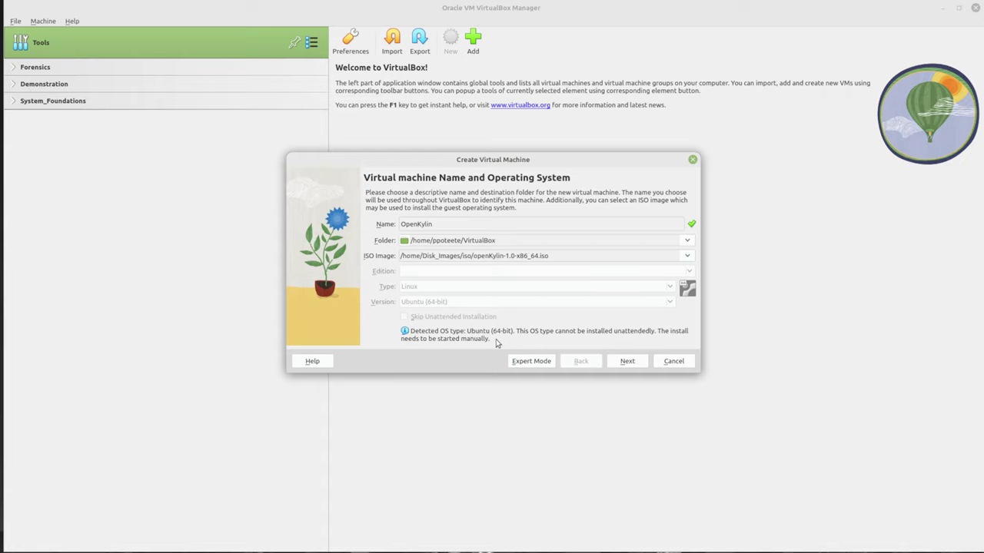
# Give the VM 4096 MB base memory and 4 processors
pyautogui.click(633, 361)
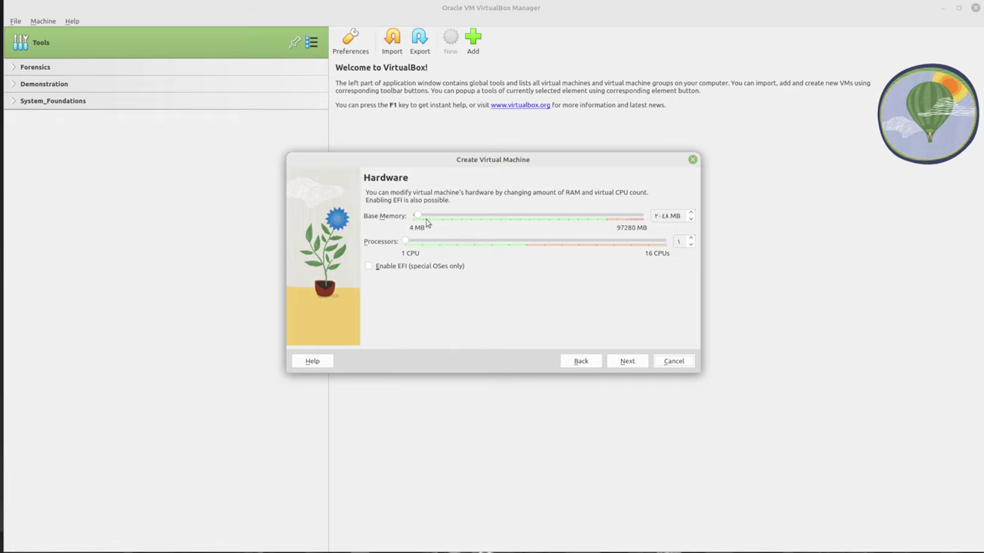
pyautogui.doubleClick(665, 216)
pyautogui.write('4096')
pyautogui.doubleClick(679, 242)
pyautogui.write('4')
# Set a 48 GB virtual disk and finish creating the OpenKylin machine
pyautogui.click(624, 362)
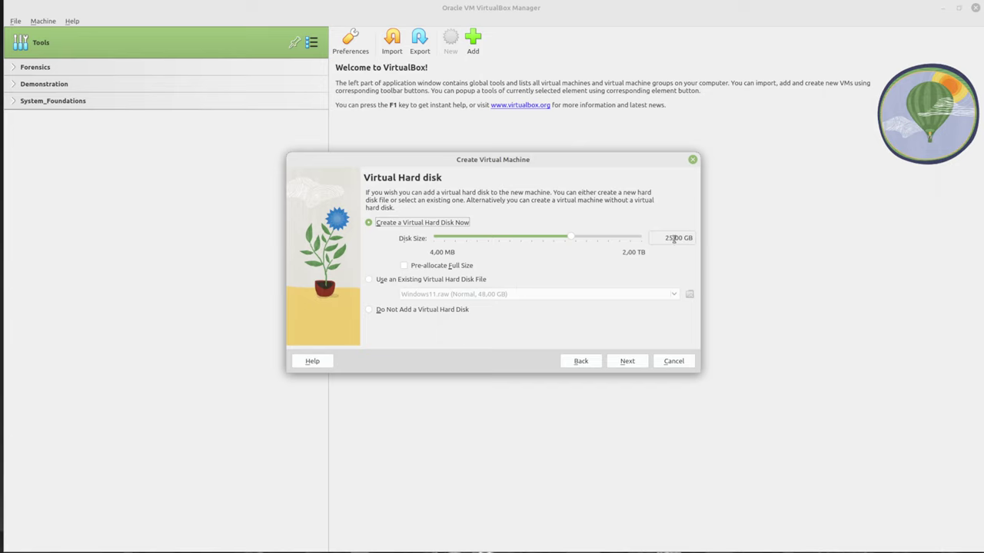
pyautogui.doubleClick(675, 238)
pyautogui.write('48')
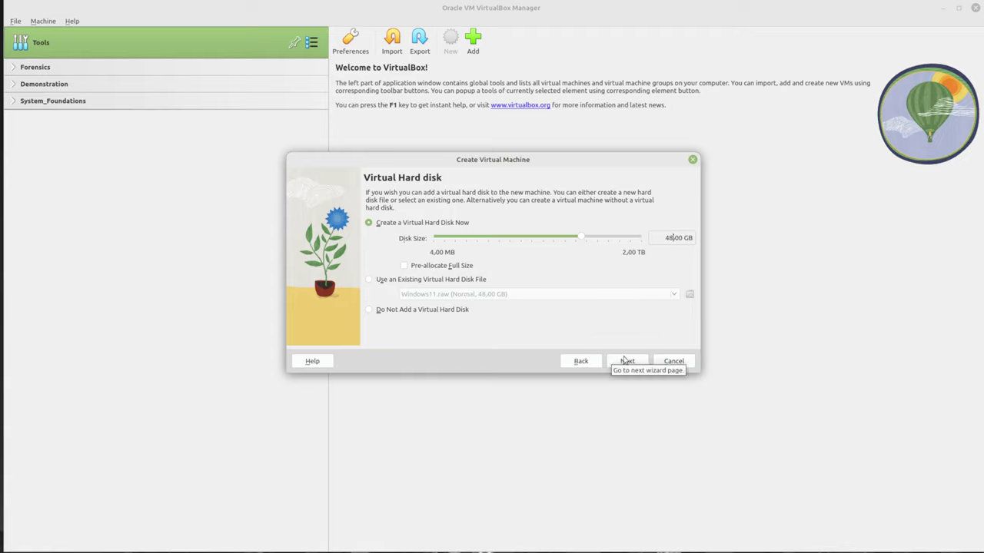
pyautogui.click(626, 362)
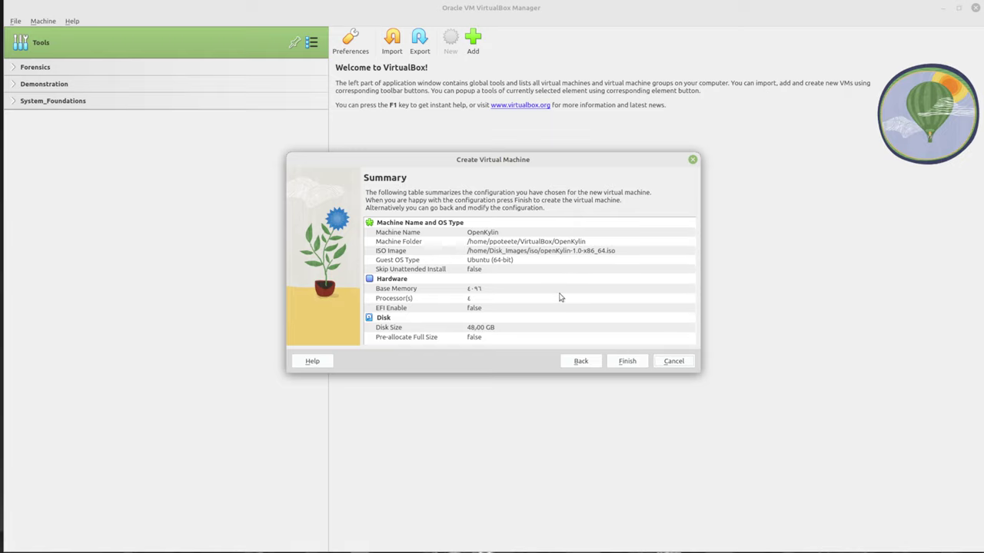
pyautogui.click(625, 365)
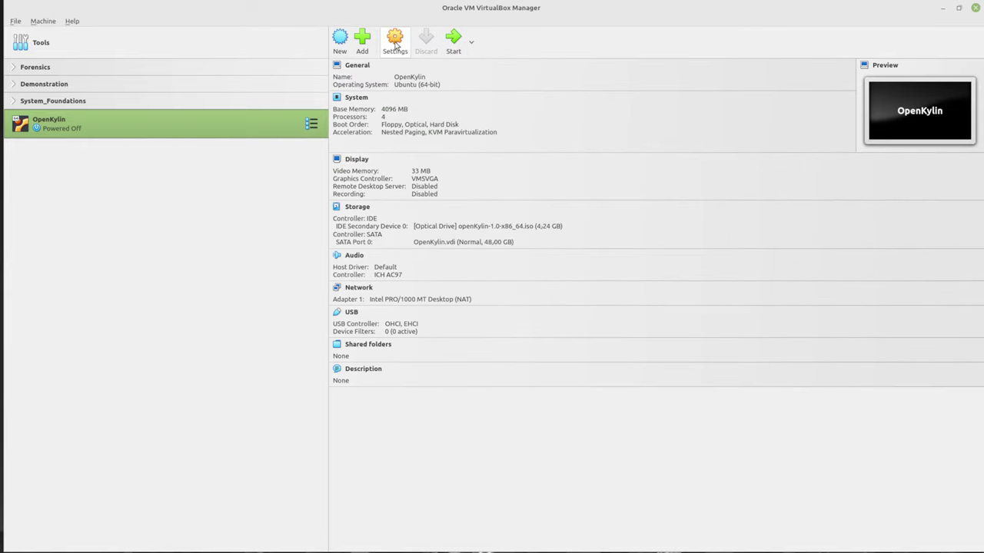
# Raise OpenKylin's video memory to the 128 MB maximum
pyautogui.click(394, 40)
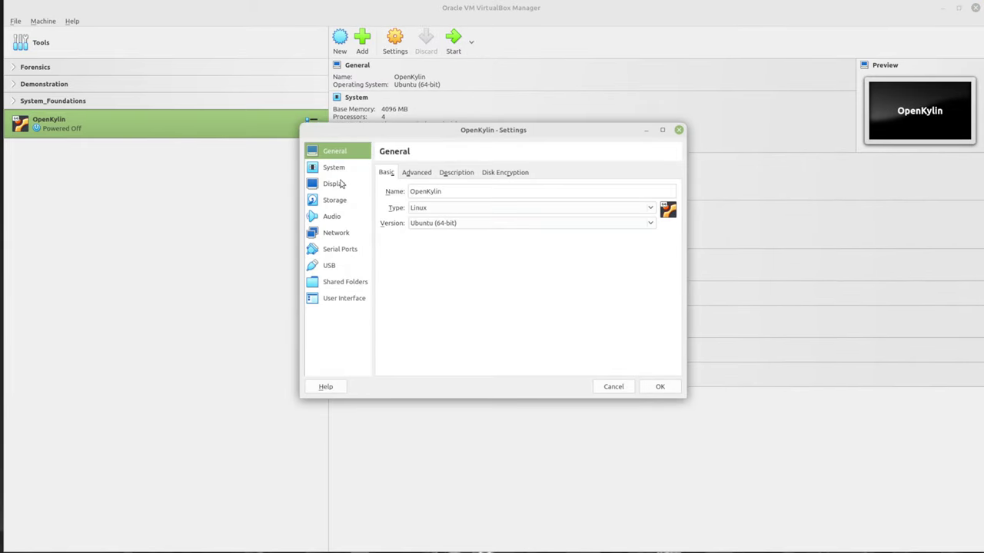
pyautogui.click(342, 183)
pyautogui.moveTo(498, 191); pyautogui.dragTo(665, 193)
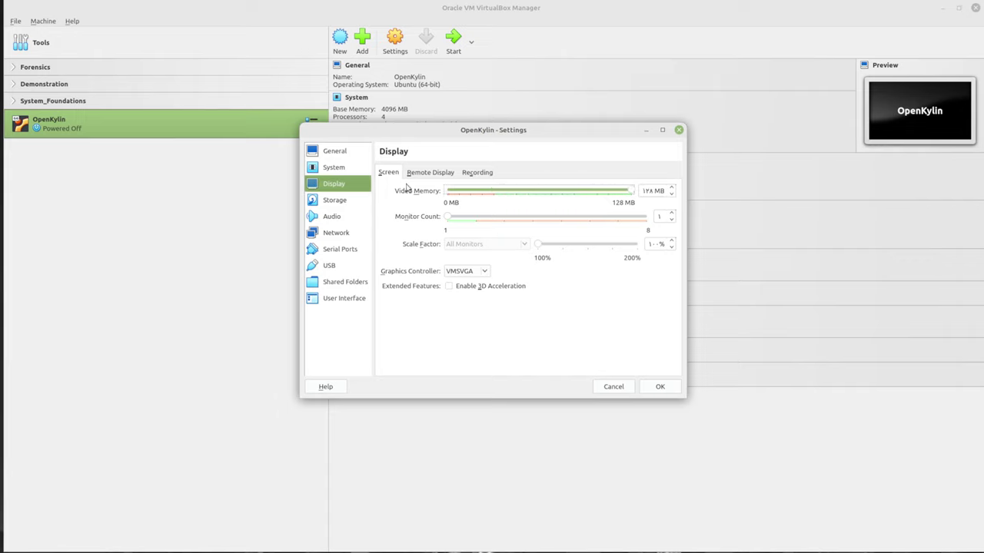
pyautogui.click(335, 170)
pyautogui.click(441, 175)
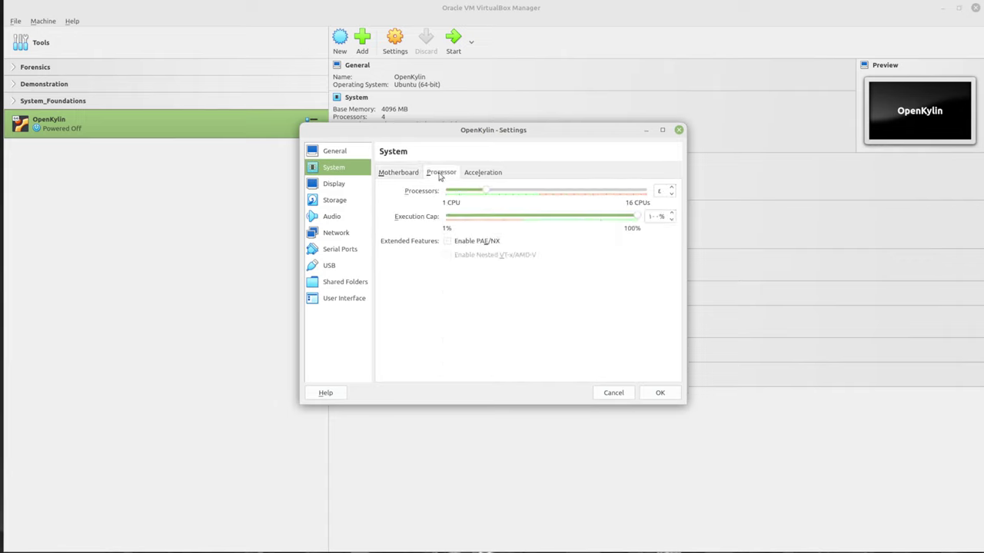
pyautogui.click(330, 155)
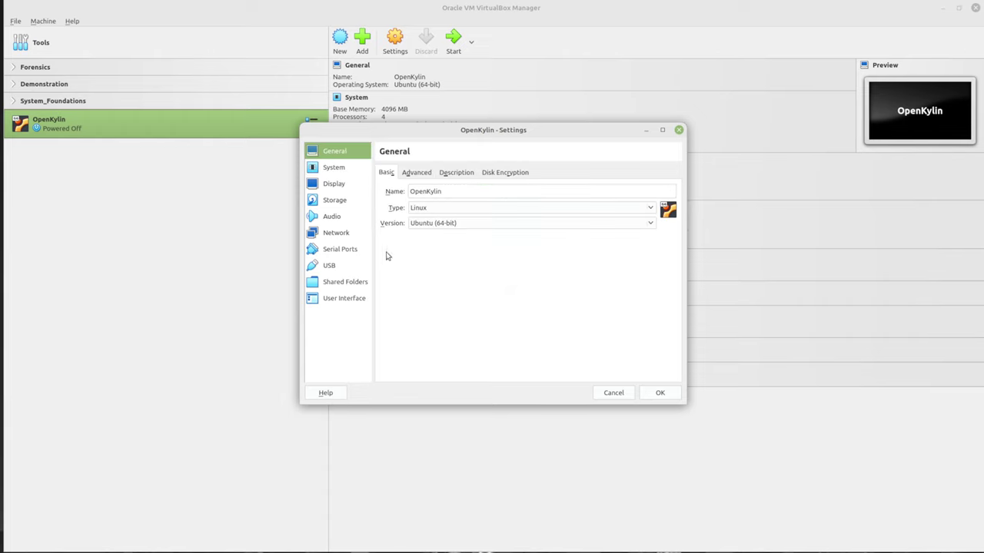
# Make Shared Clipboard and Drag'n'Drop both Bidirectional
pyautogui.click(420, 175)
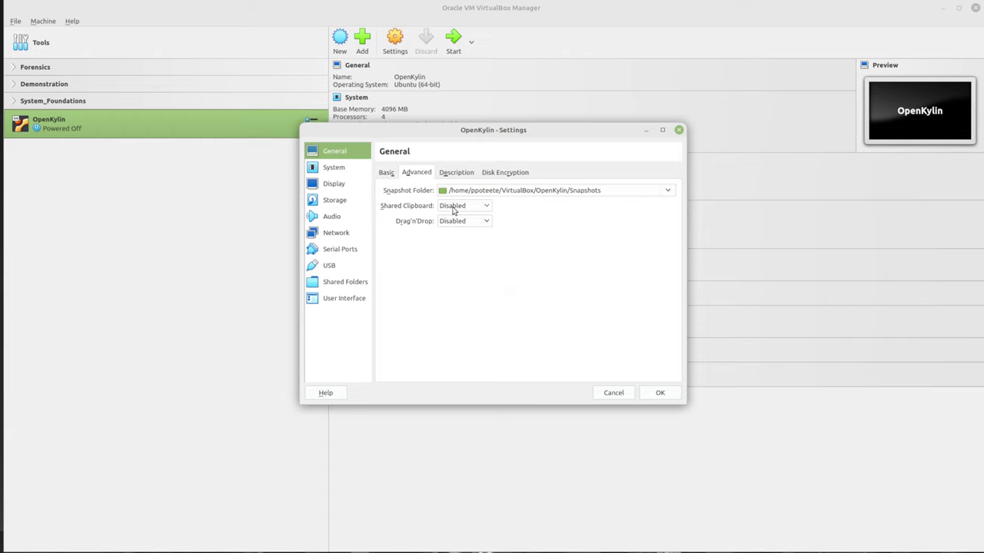
pyautogui.click(455, 207)
pyautogui.click(453, 244)
pyautogui.click(453, 221)
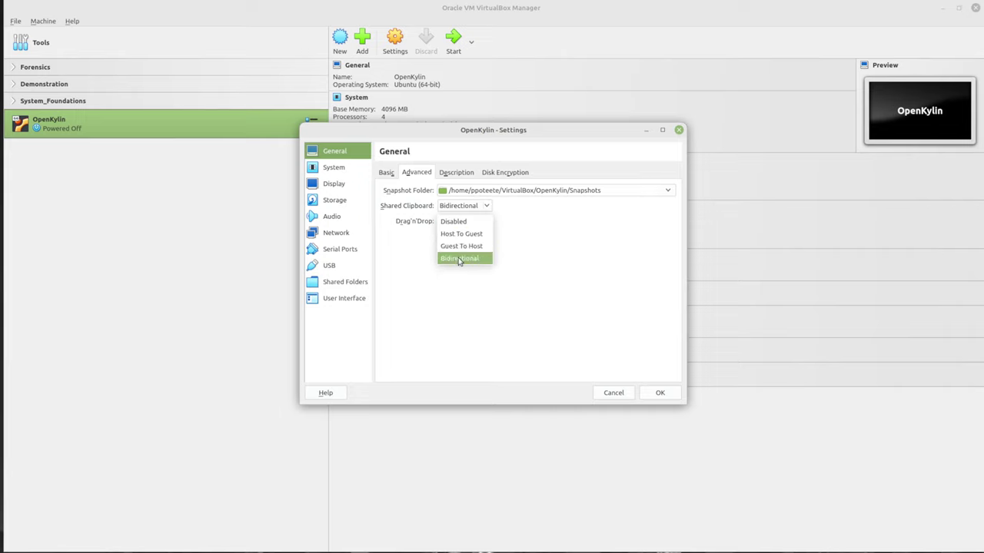
pyautogui.click(459, 260)
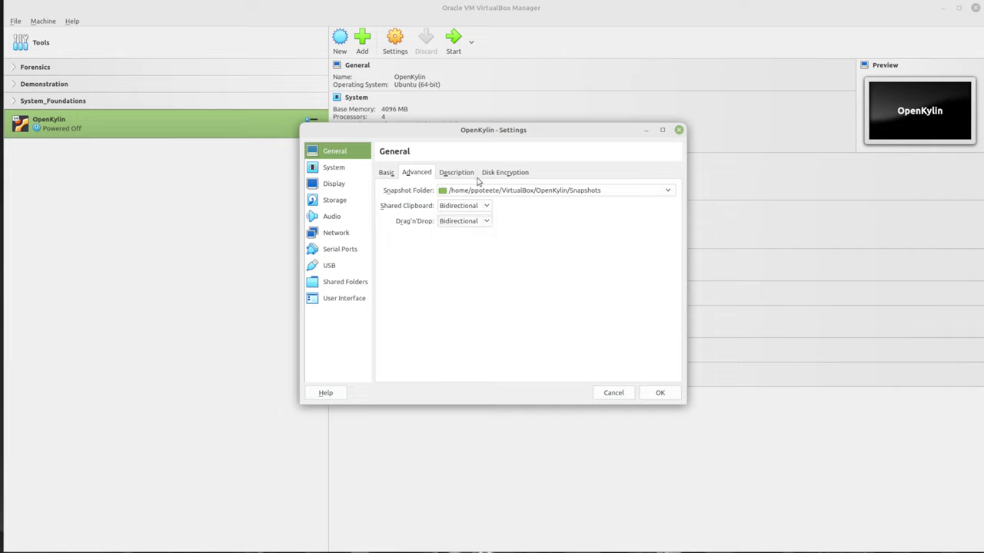
# Note the guest login username and password in the description, then save the settings
pyautogui.click(468, 175)
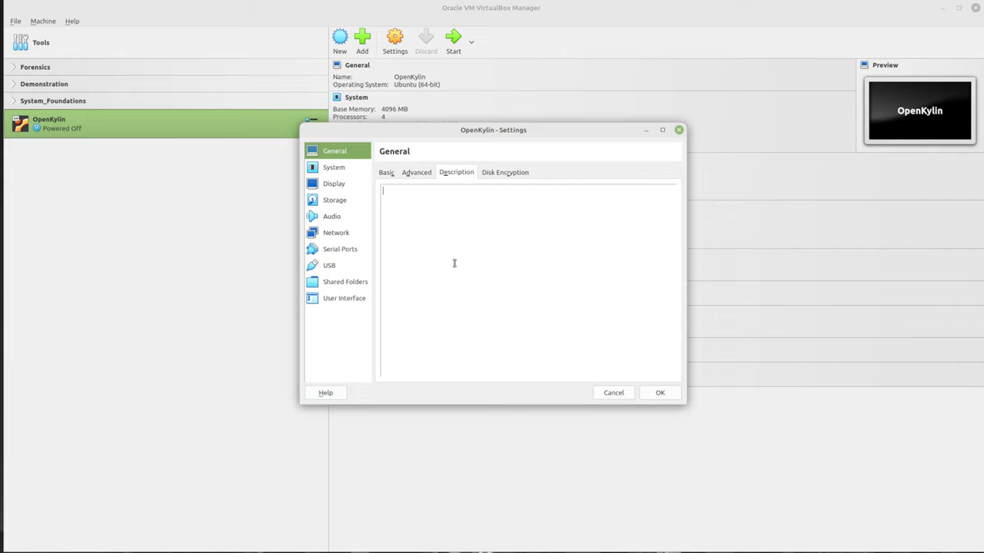
pyautogui.write('Student')
pyautogui.press('BackSpace')
pyautogui.press('BackSpace')
pyautogui.press('BackSpace')
pyautogui.press('BackSpace')
pyautogui.write('tuden')
pyautogui.write('t password')
pyautogui.click(337, 233)
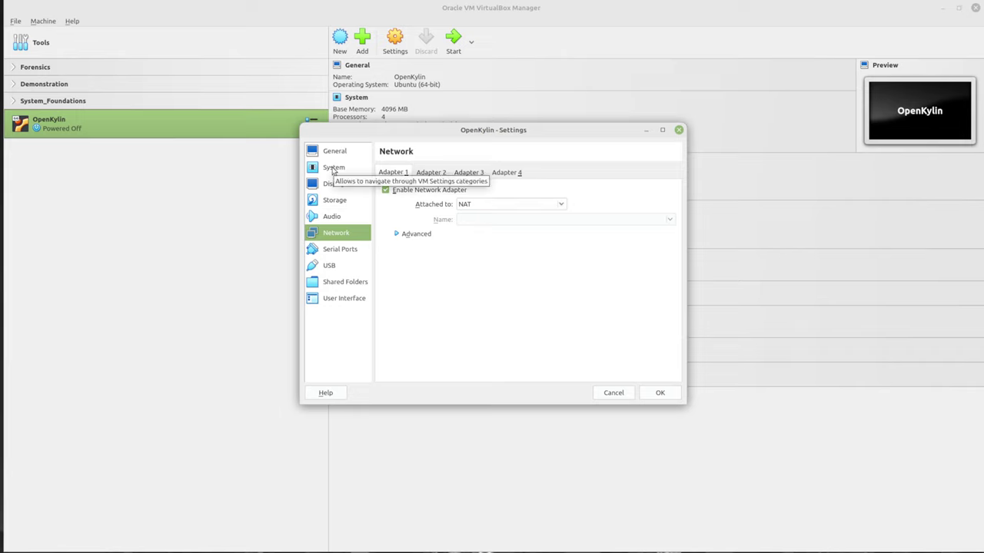
pyautogui.click(657, 394)
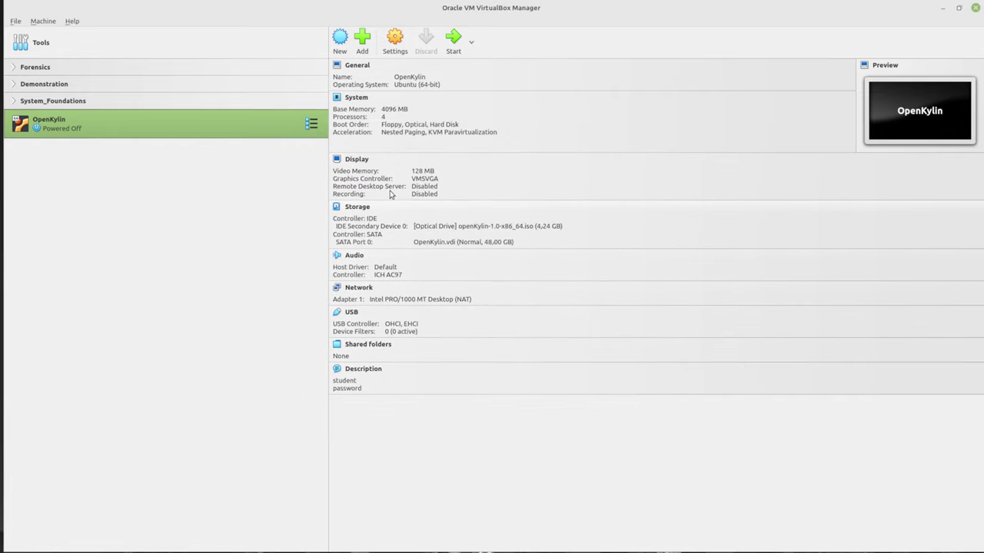
# Start the OpenKylin VM and maximize its window to fill the screen
pyautogui.click(454, 39)
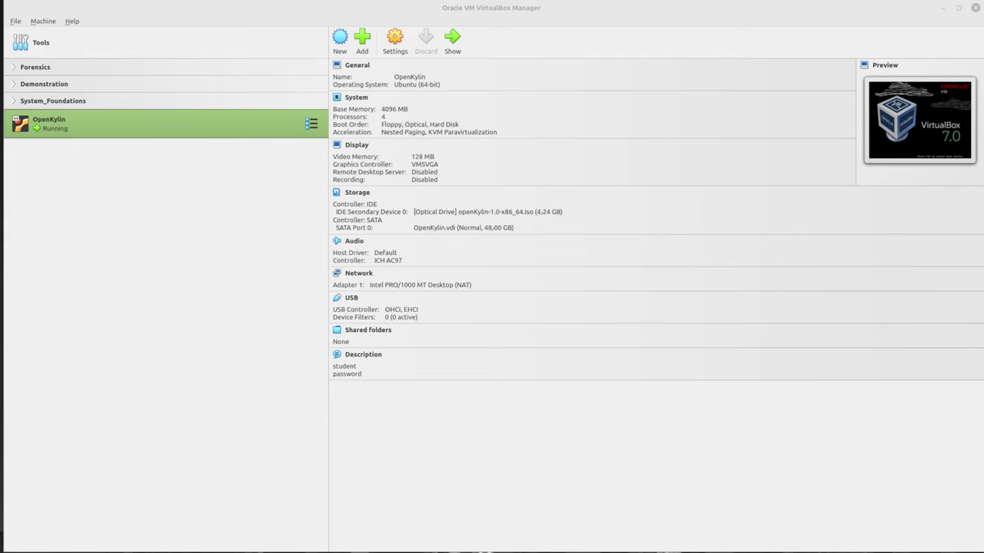
pyautogui.moveTo(360, 85); pyautogui.dragTo(481, 161)
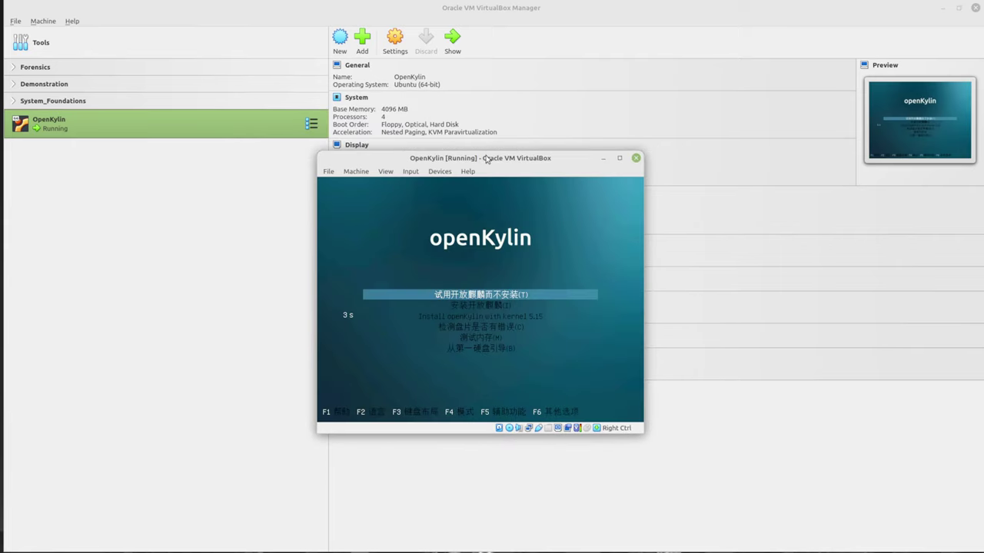
pyautogui.moveTo(486, 159); pyautogui.dragTo(919, 8)
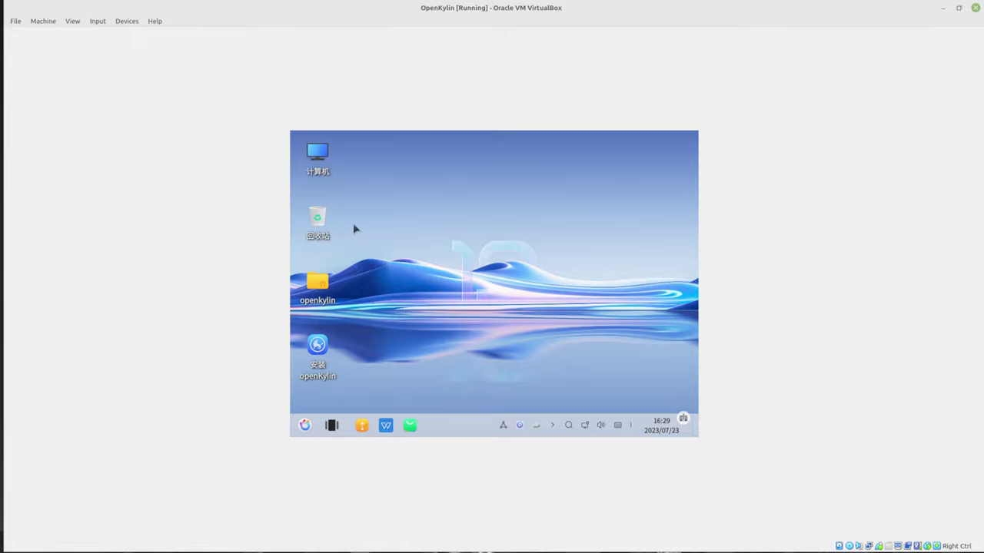
# Restore the VM window to a smaller size, then maximize it again
pyautogui.doubleClick(340, 9)
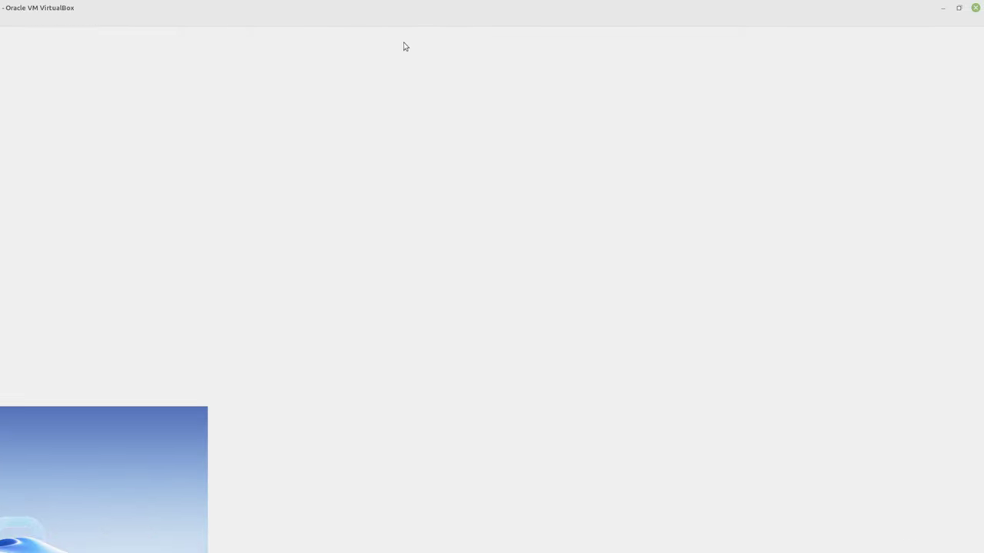
pyautogui.doubleClick(210, 10)
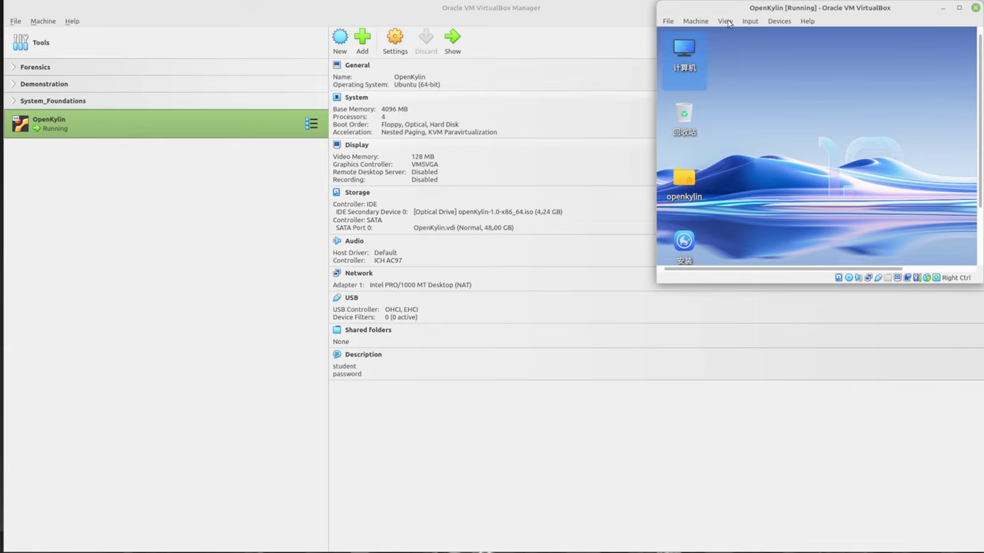
pyautogui.moveTo(763, 11); pyautogui.dragTo(976, 2)
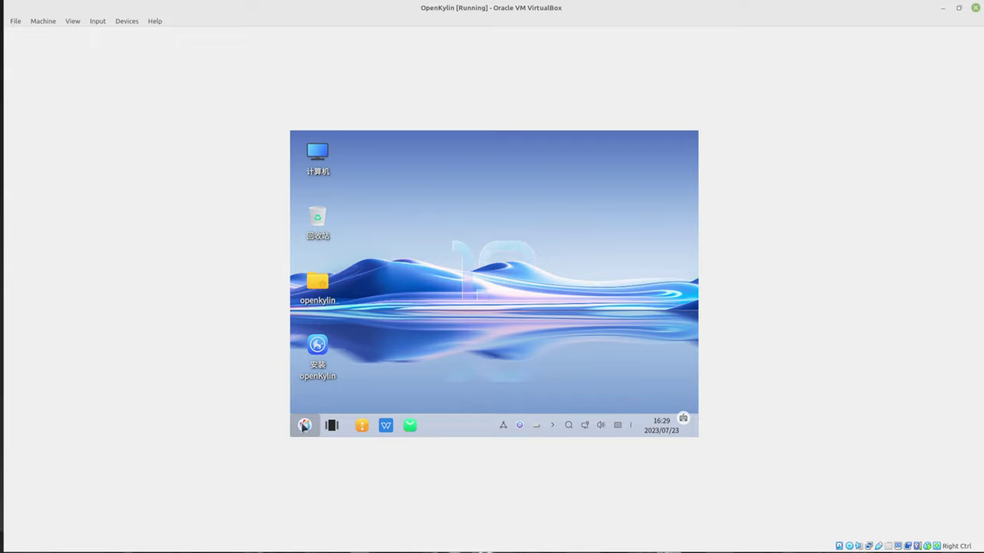
# Dismiss the guest's start menu and close Firefox
pyautogui.click(303, 427)
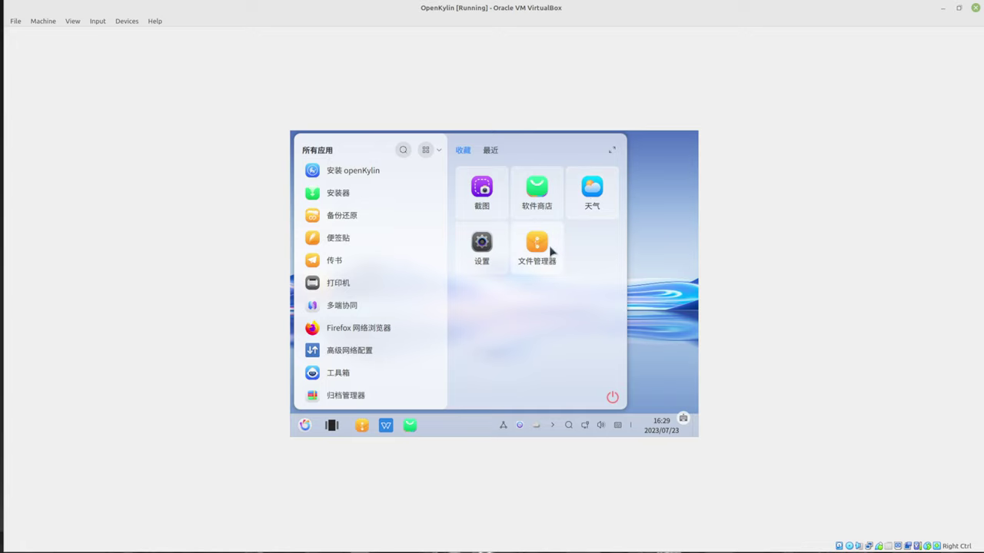
pyautogui.click(336, 330)
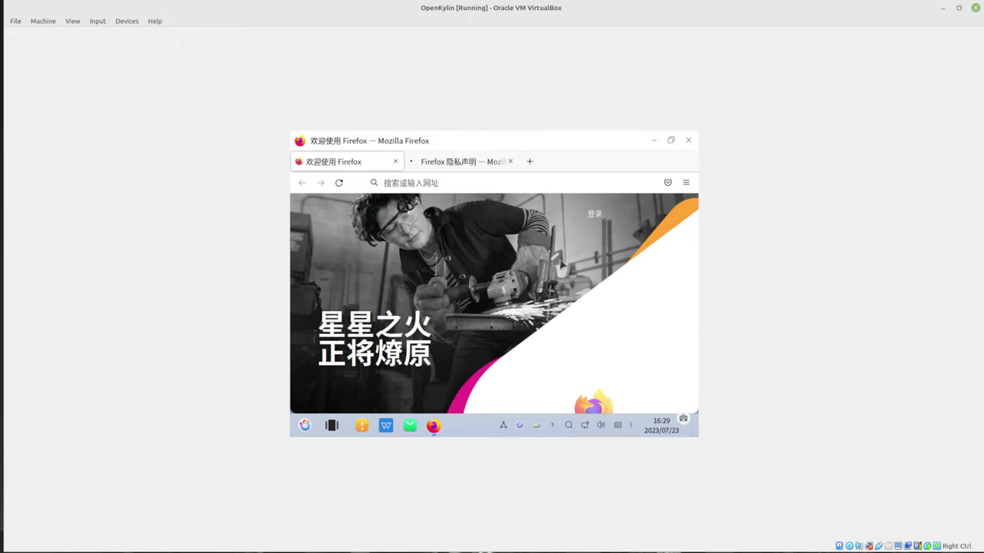
pyautogui.click(688, 142)
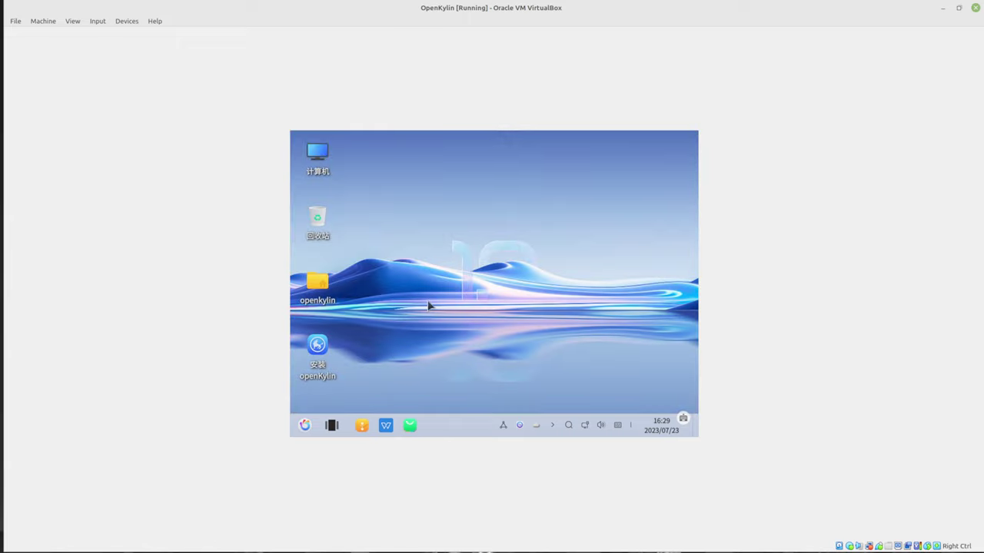
# Launch the openKylin installer in English with timezone (UTC-08:00) Los_Angeles
pyautogui.doubleClick(328, 346)
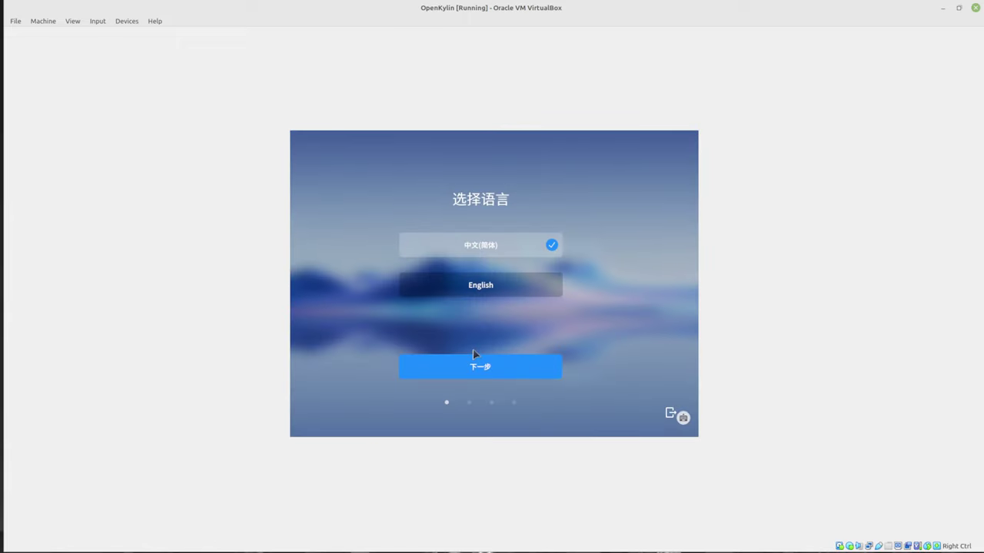
pyautogui.click(479, 286)
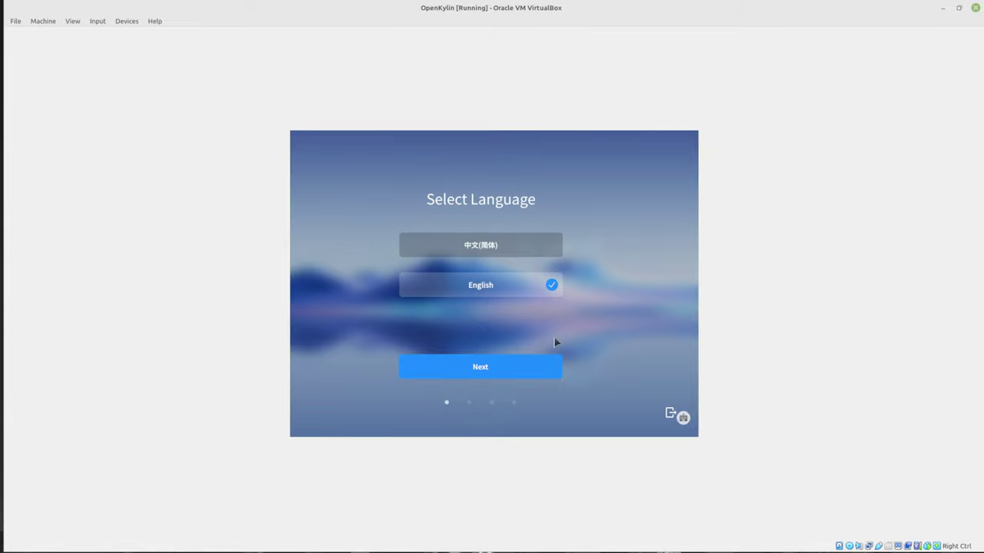
pyautogui.click(482, 368)
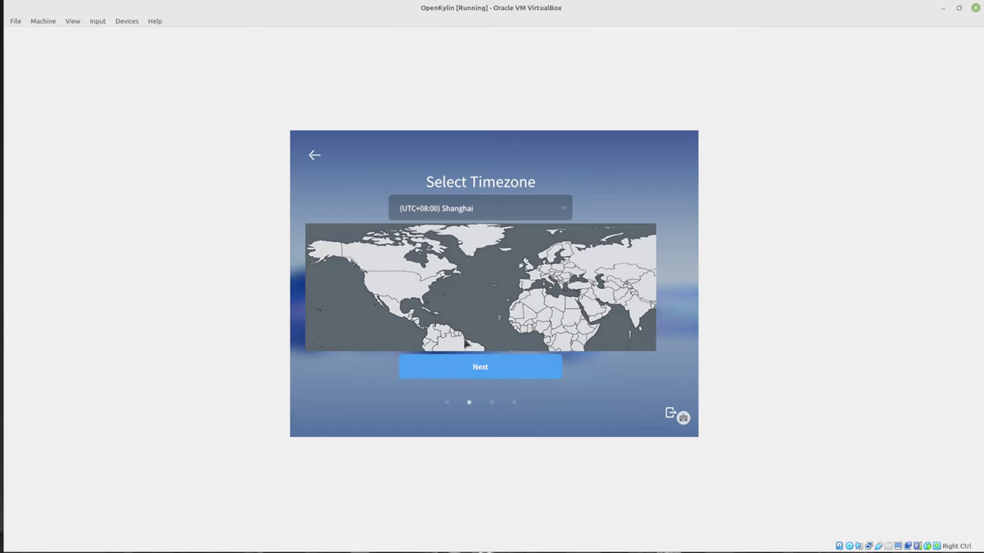
pyautogui.click(369, 291)
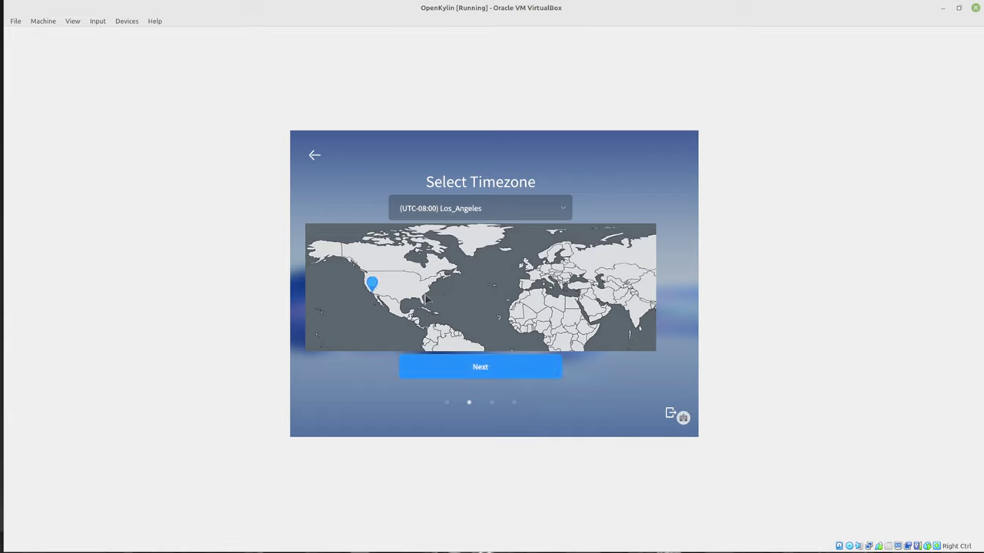
# Enter username student and host name openkylin for the new account
pyautogui.click(472, 367)
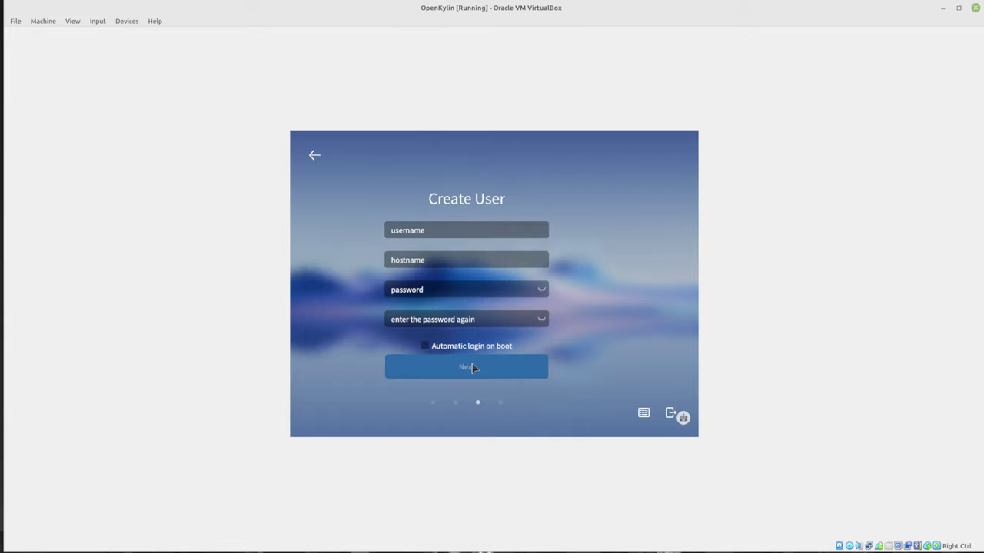
pyautogui.click(440, 230)
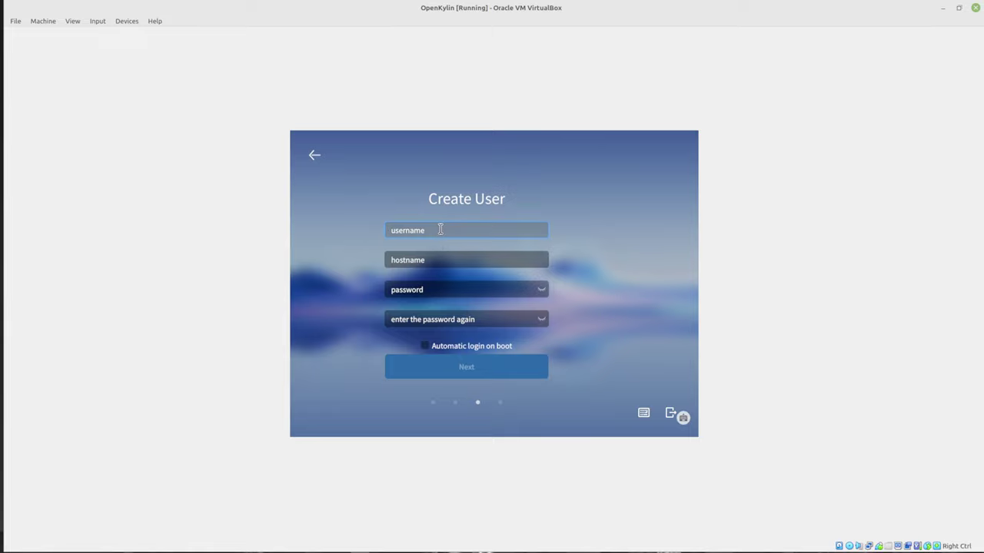
pyautogui.press('Num_Lock')
pyautogui.write('ri')
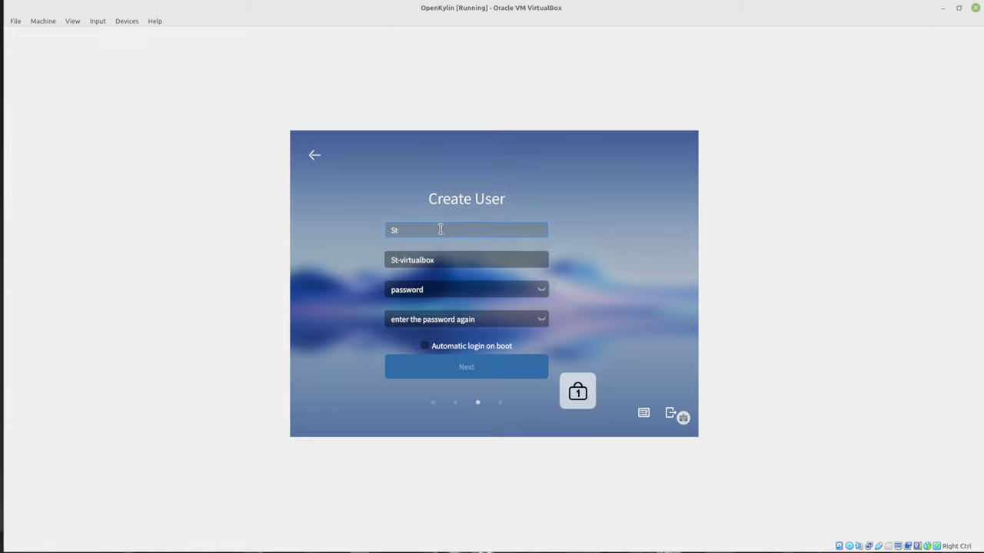
pyautogui.write('o')
pyautogui.press('BackSpace')
pyautogui.press('BackSpace')
pyautogui.press('BackSpace')
pyautogui.write('student')
pyautogui.press('Tab')
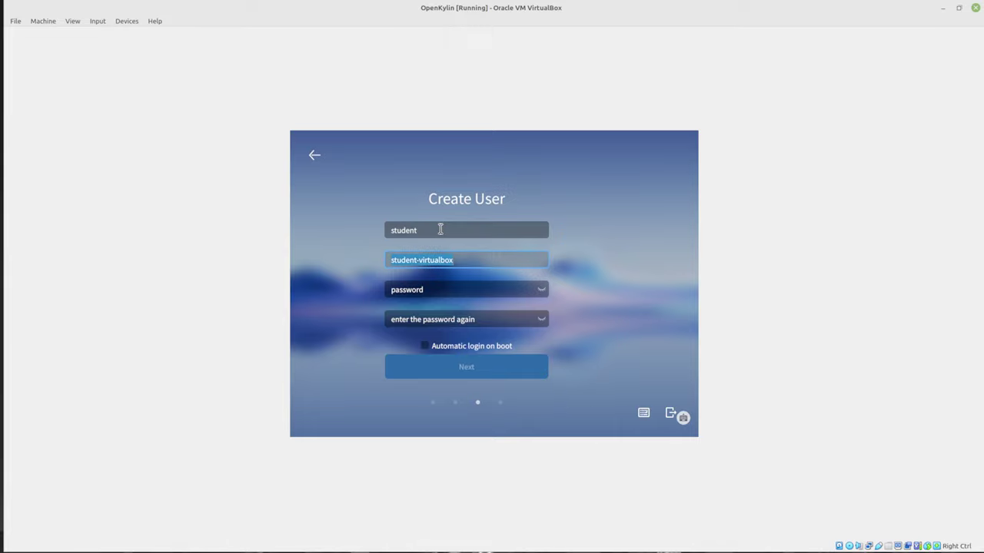
pyautogui.write('kylinfoo')
pyautogui.press('BackSpace')
pyautogui.press('BackSpace')
pyautogui.press('BackSpace')
pyautogui.press('Home')
pyautogui.write('open')
# Set the account password, enable automatic login on boot, and continue
pyautogui.click(445, 288)
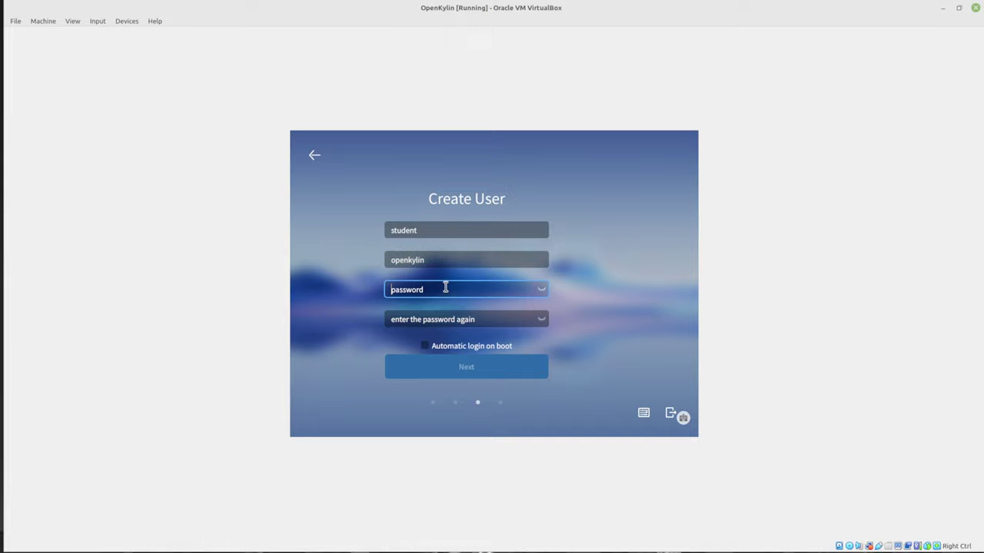
pyautogui.write('123456')
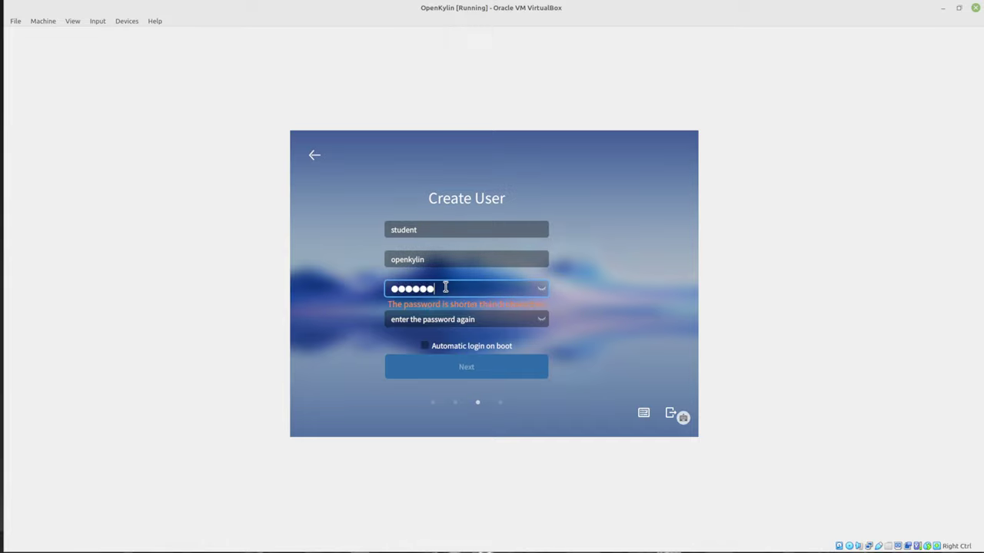
pyautogui.write('78')
pyautogui.press('Tab')
pyautogui.write('12345678')
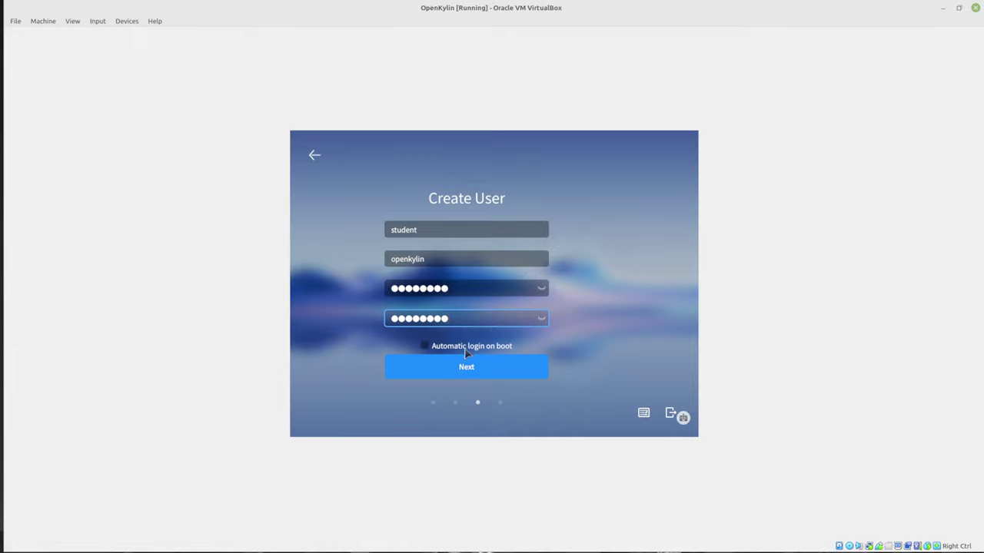
pyautogui.click(465, 347)
pyautogui.click(467, 365)
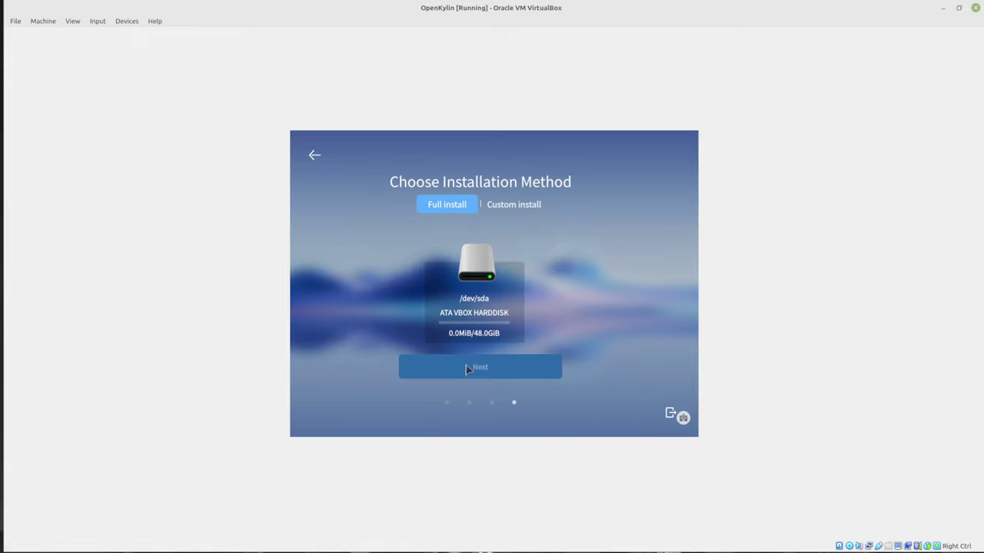
# Install onto the 48.0GiB /dev/sda disk, formatting the whole disk
pyautogui.click(481, 276)
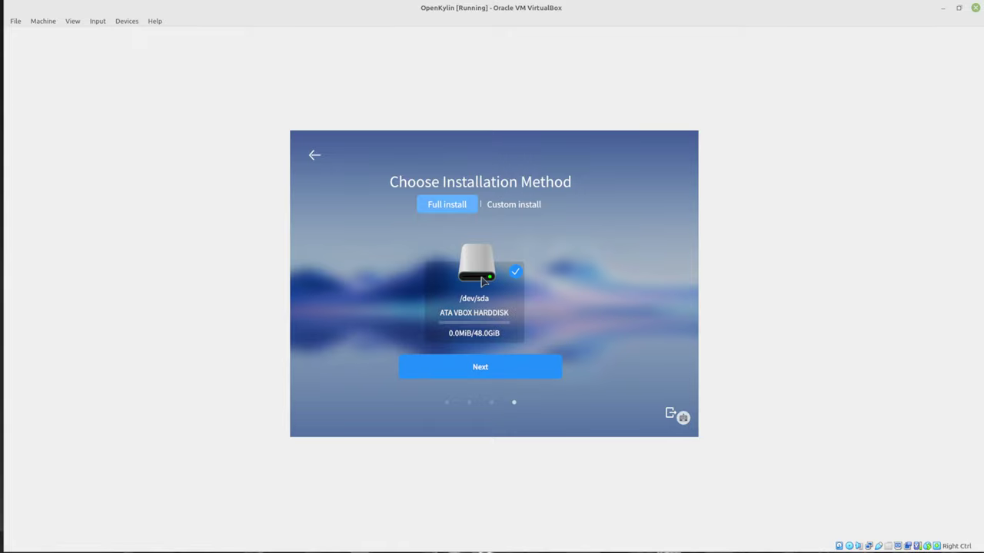
pyautogui.click(502, 364)
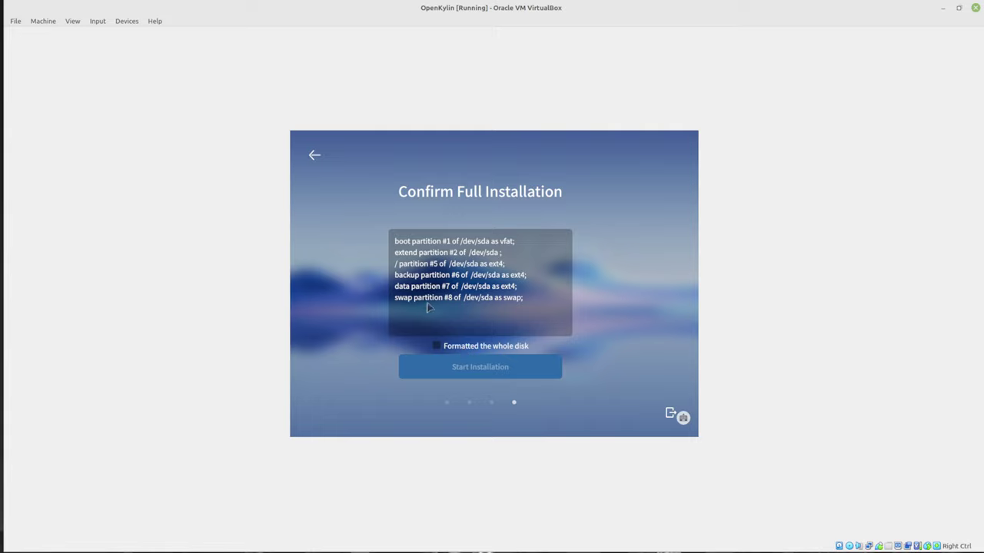
pyautogui.click(461, 348)
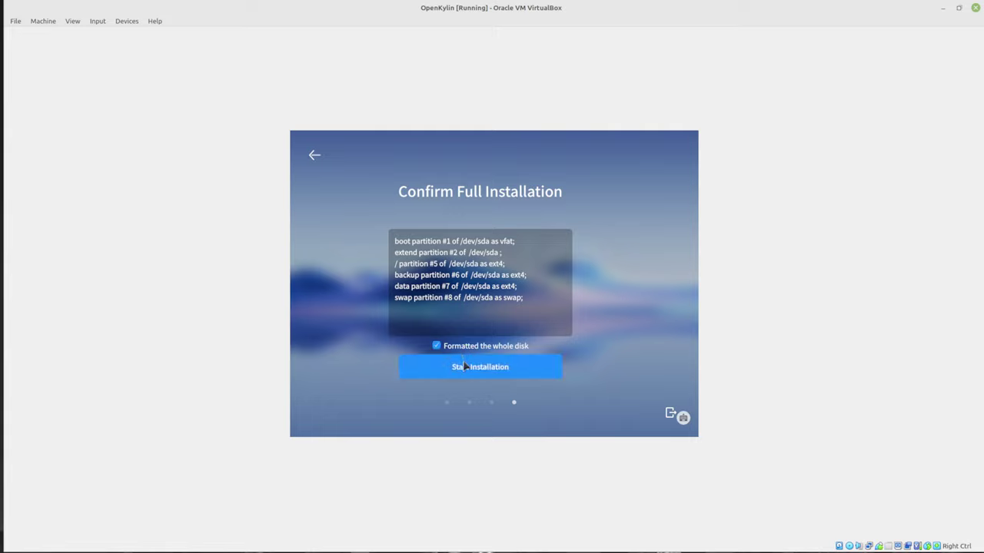
pyautogui.click(464, 366)
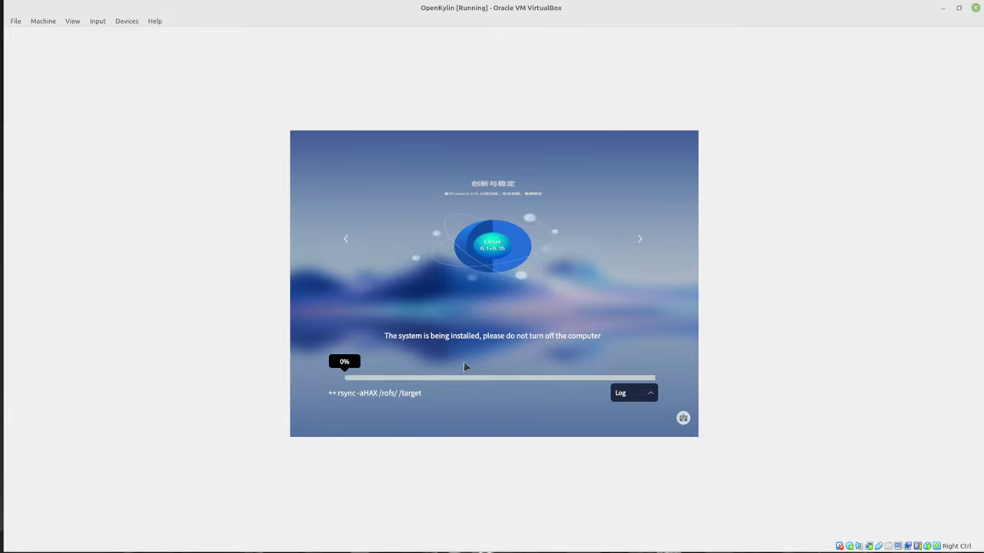
# Expand the installation log, scroll through it, and collapse it again
pyautogui.click(649, 395)
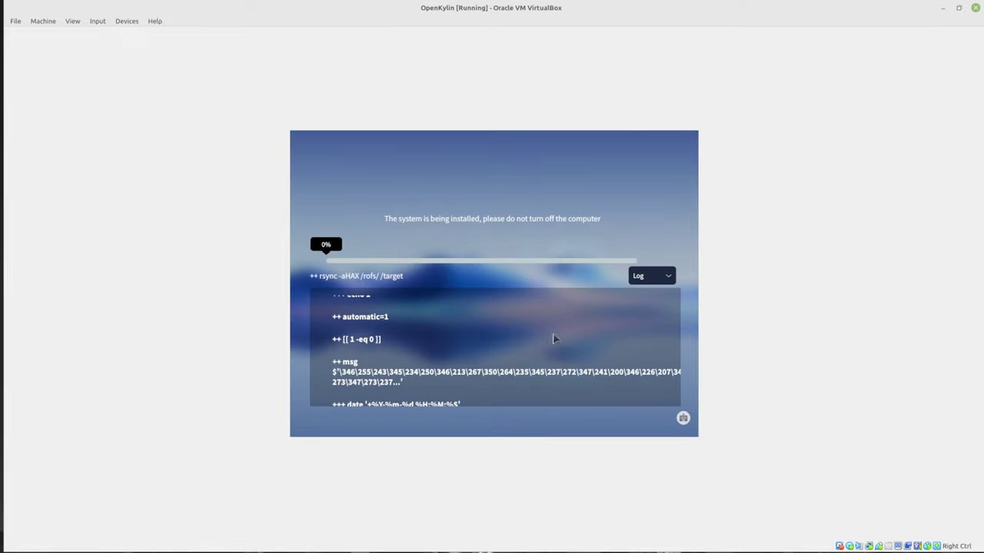
pyautogui.scroll(-1, 595, 342)
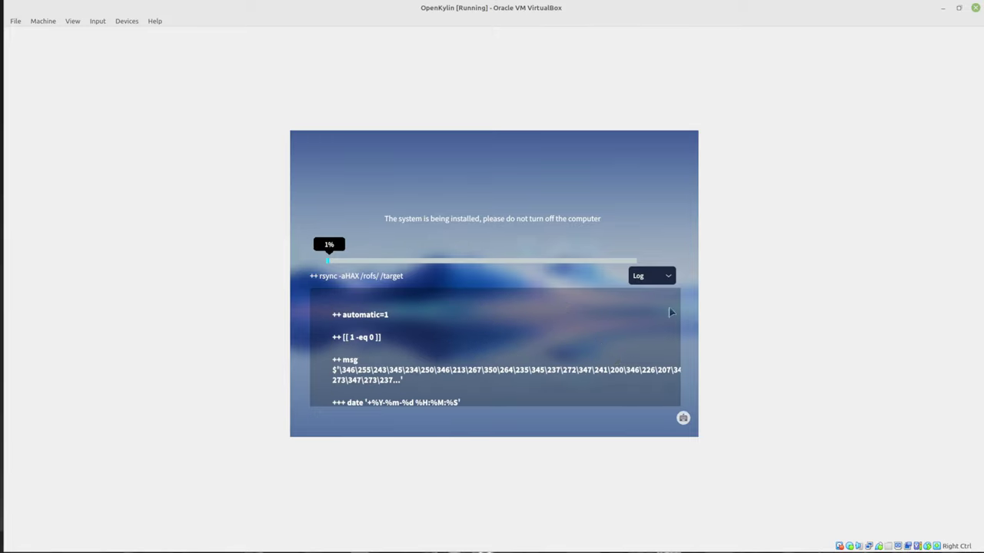
pyautogui.click(669, 278)
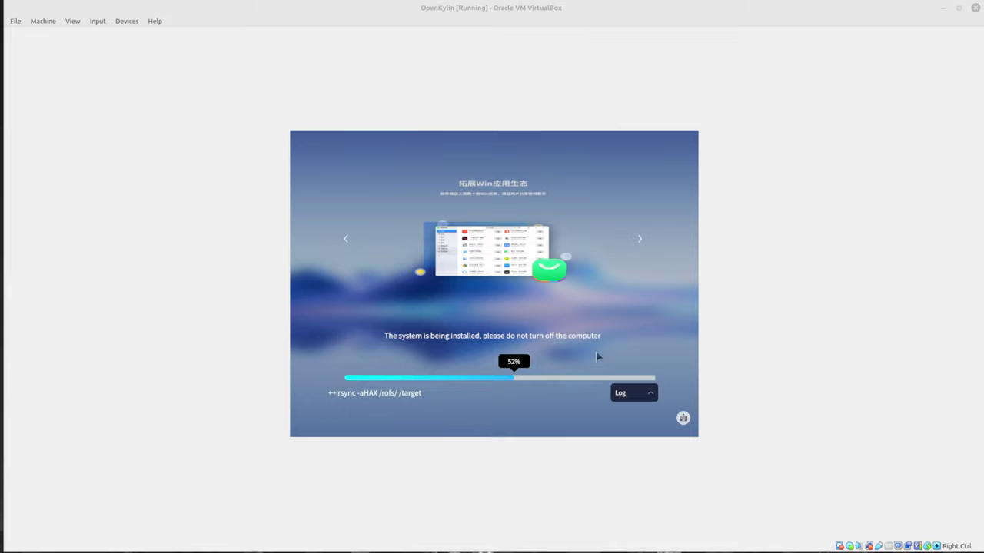
# Flip forward through eight installer slides while installation continues
pyautogui.click(642, 243)
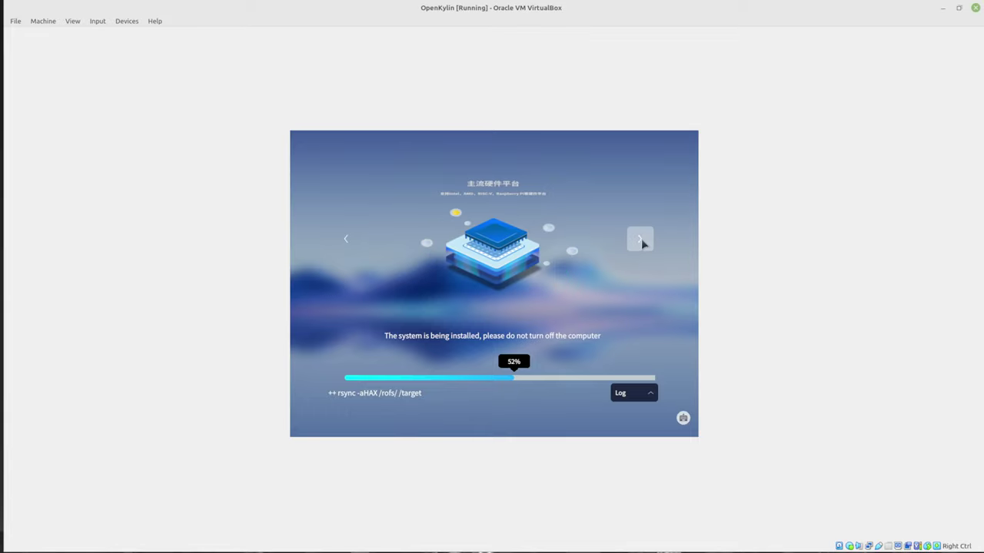
pyautogui.click(642, 244)
pyautogui.click(643, 244)
pyautogui.click(642, 243)
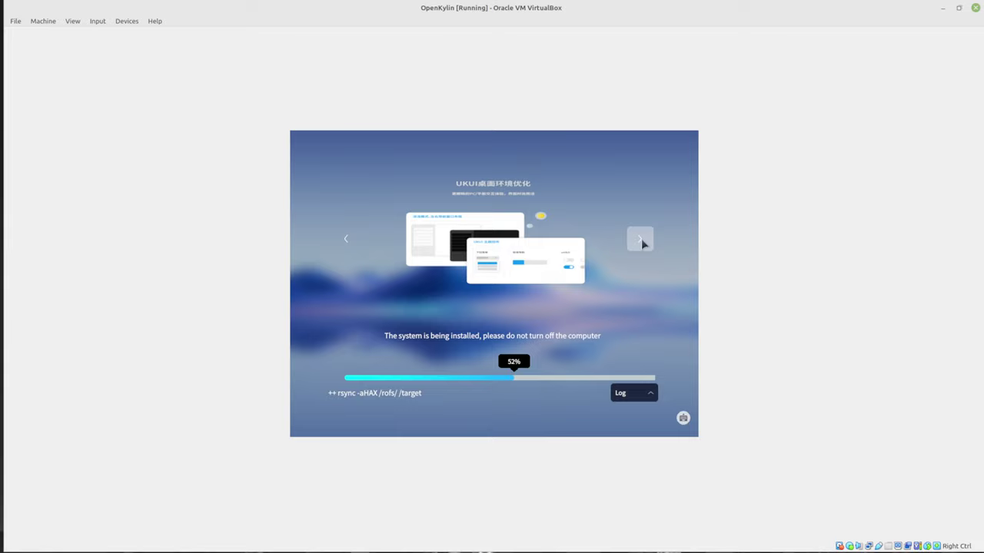
pyautogui.click(643, 243)
pyautogui.click(642, 243)
pyautogui.click(641, 241)
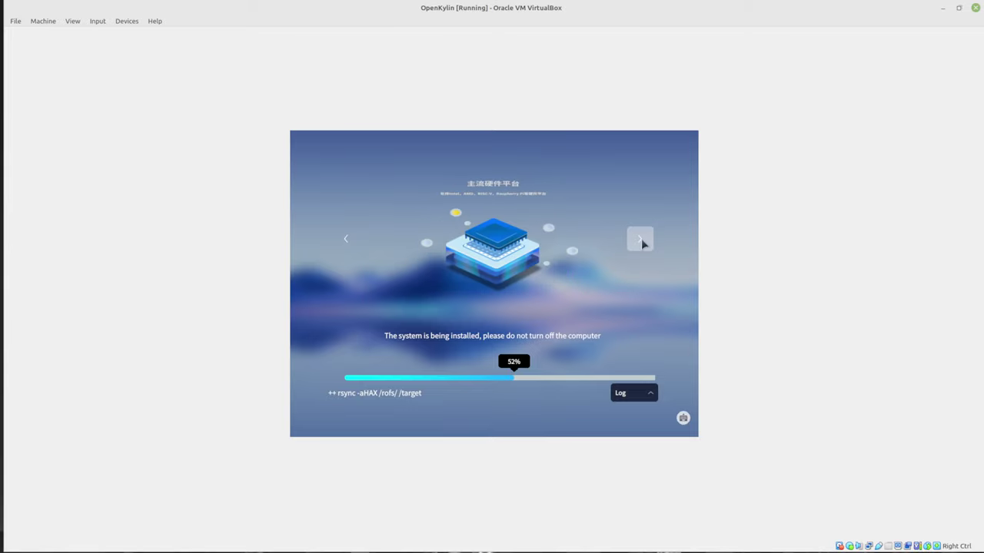
pyautogui.click(641, 242)
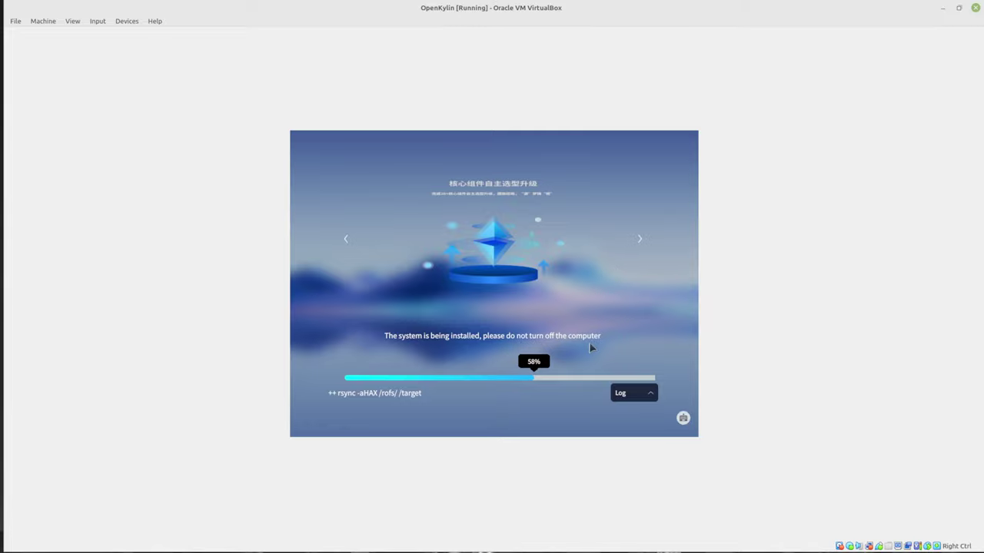
# Scale Virtual Screen 1 to 125%, then up to 150%
pyautogui.click(73, 20)
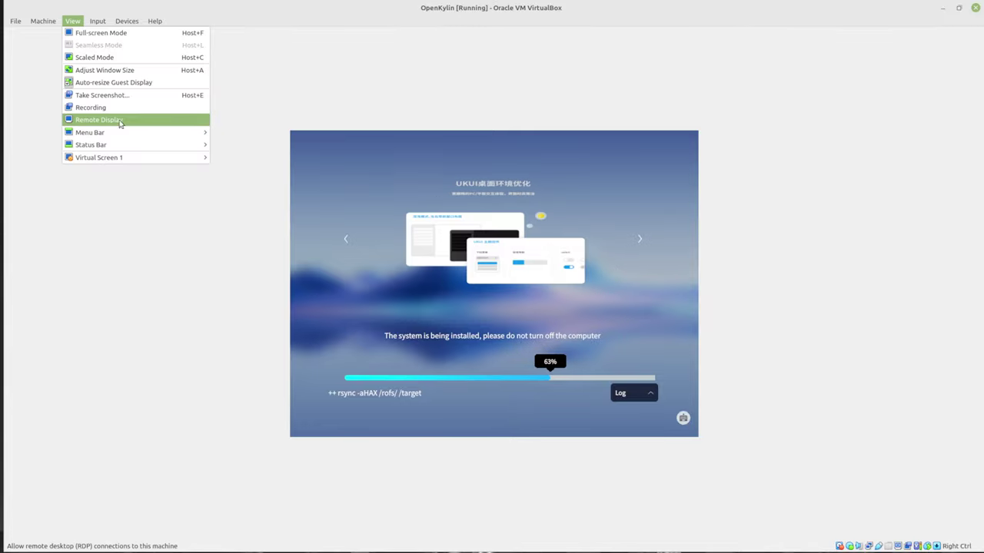
pyautogui.moveTo(131, 157)
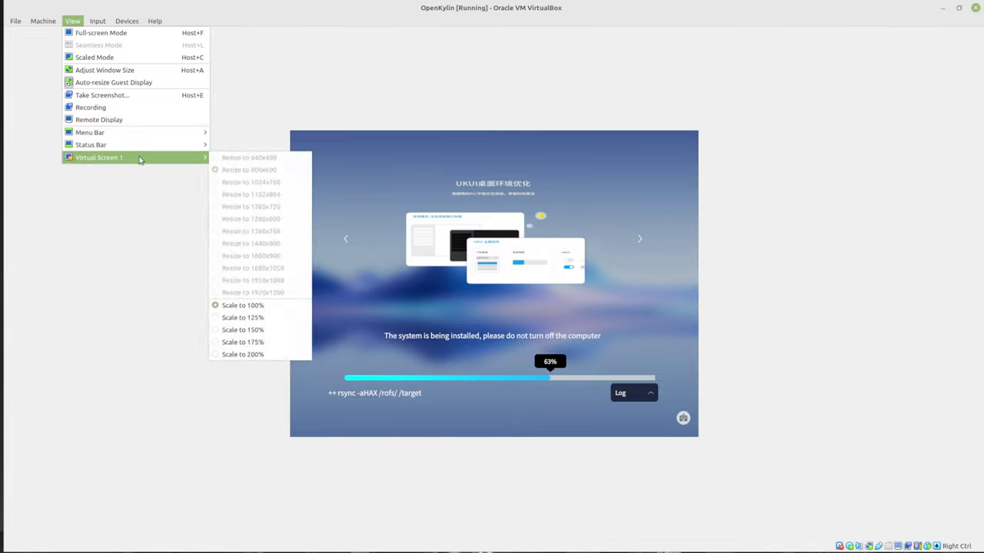
pyautogui.click(233, 318)
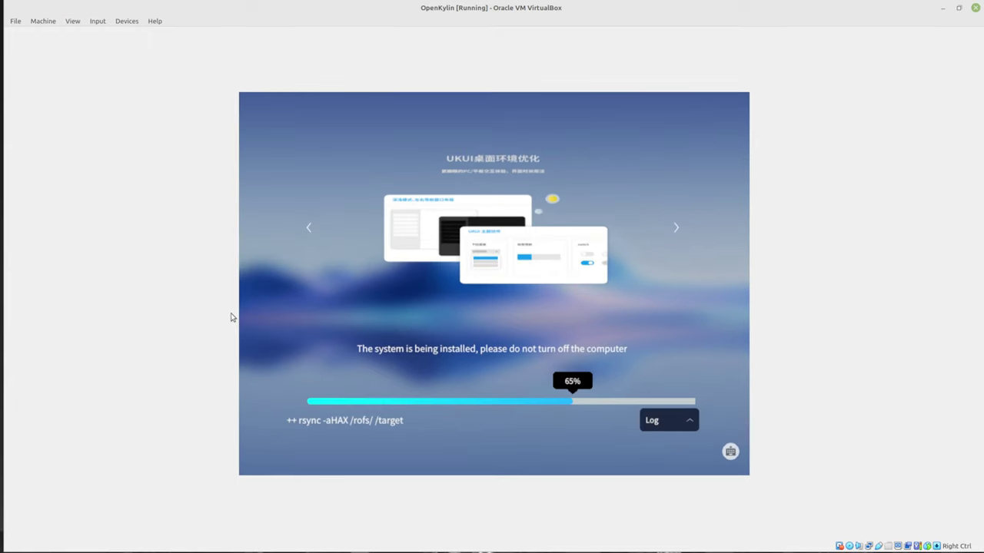
pyautogui.click(73, 21)
pyautogui.moveTo(196, 157)
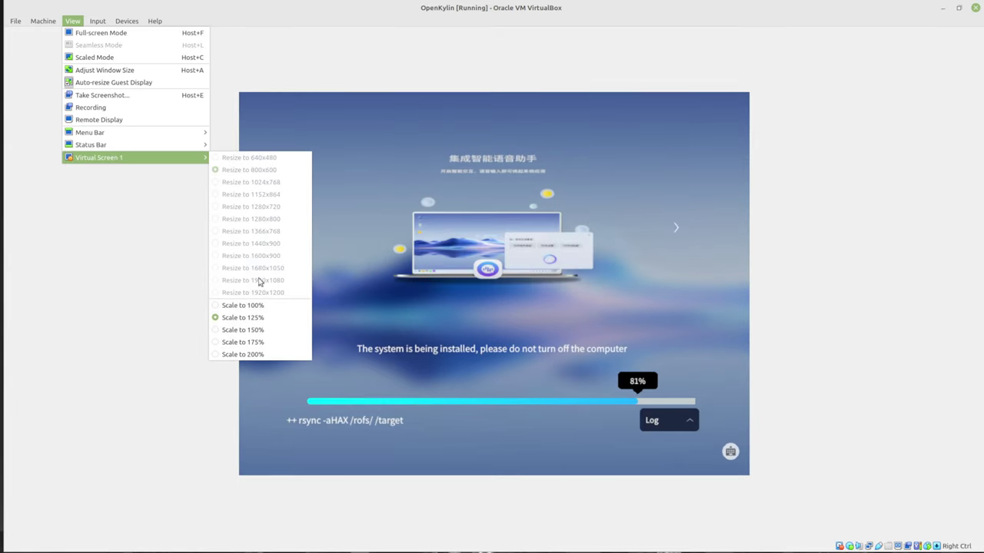
pyautogui.click(254, 330)
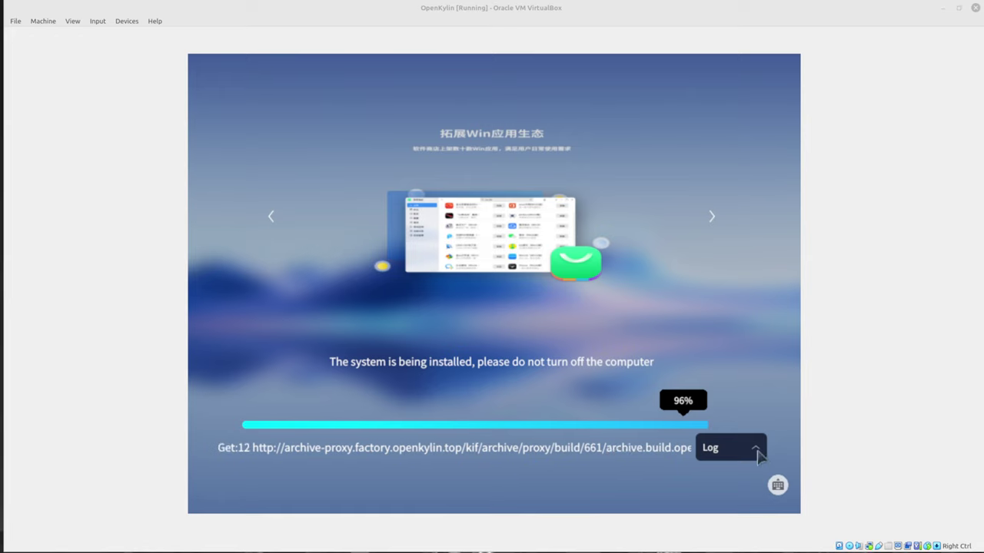
# Expand and scroll the installation log, then collapse it while openKylin finishes installing
pyautogui.click(758, 455)
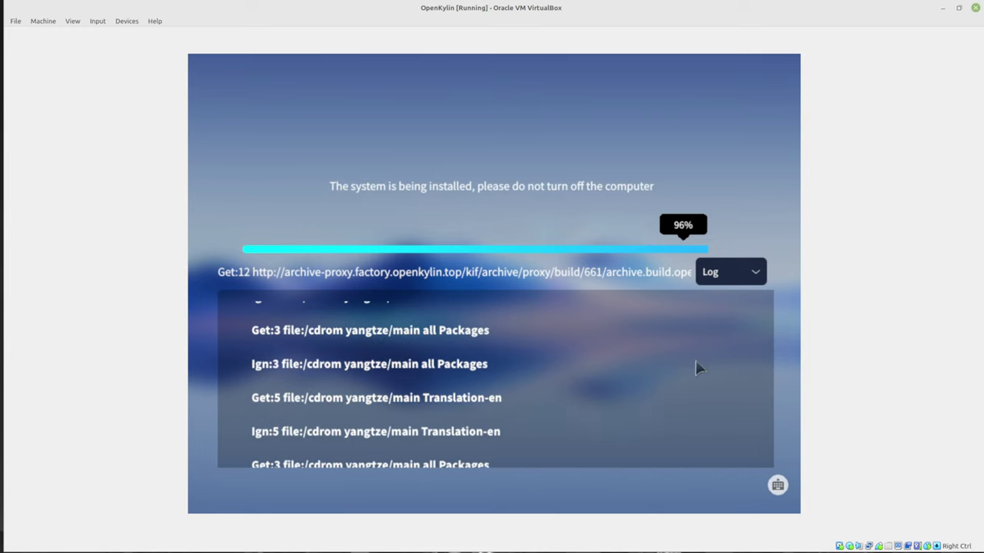
pyautogui.scroll(-5, 695, 367)
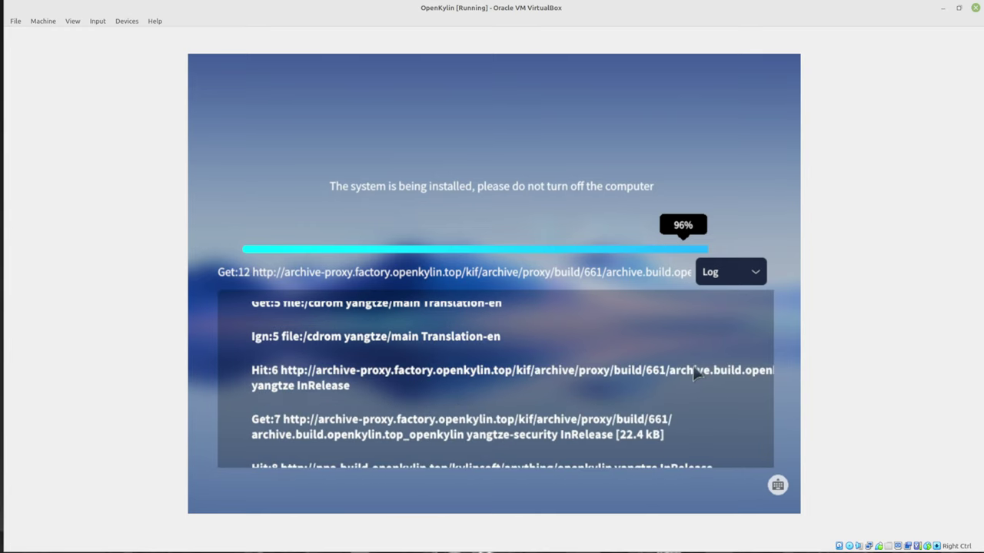
pyautogui.click(755, 272)
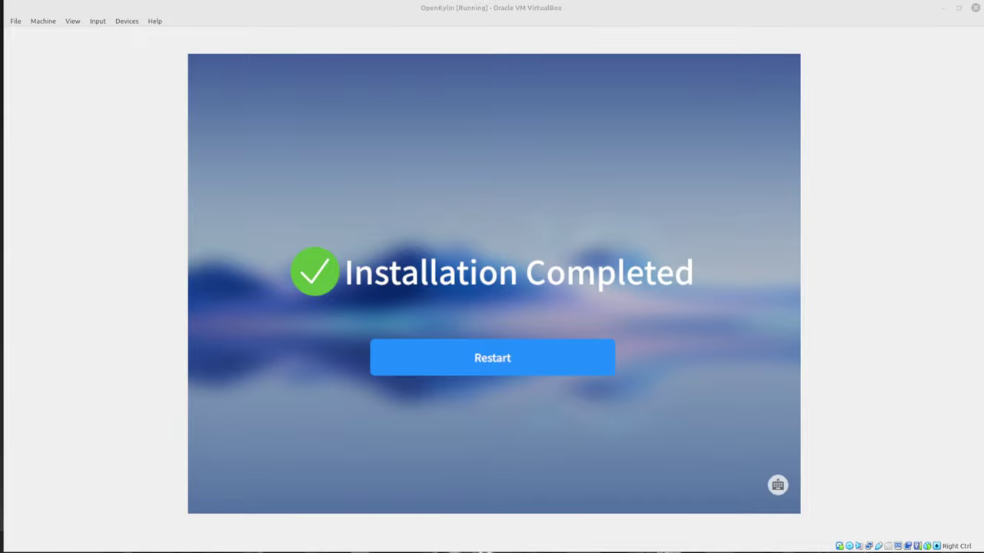
# Restart into the installed openKylin, confirm medium removal, and glance at the Devices menu
pyautogui.click(505, 355)
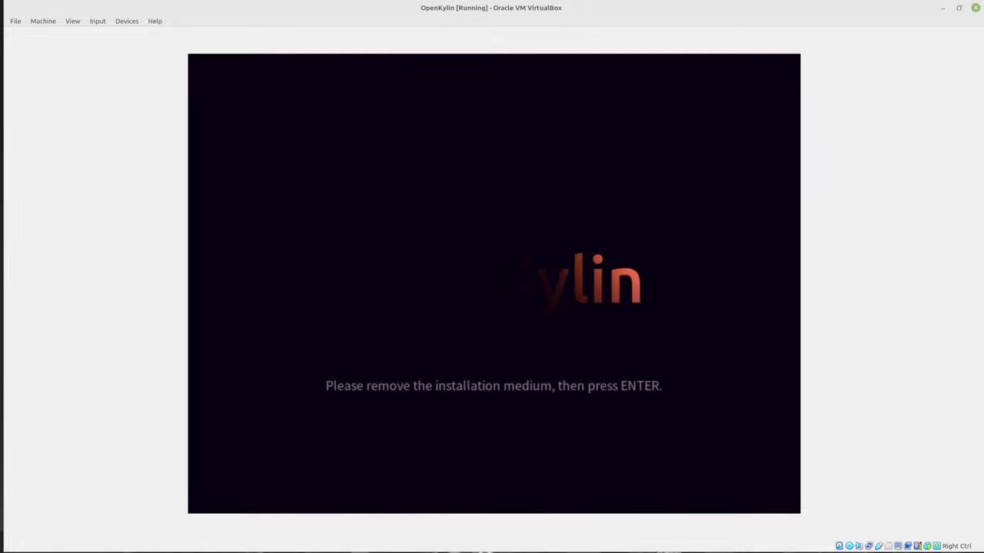
pyautogui.press('Return')
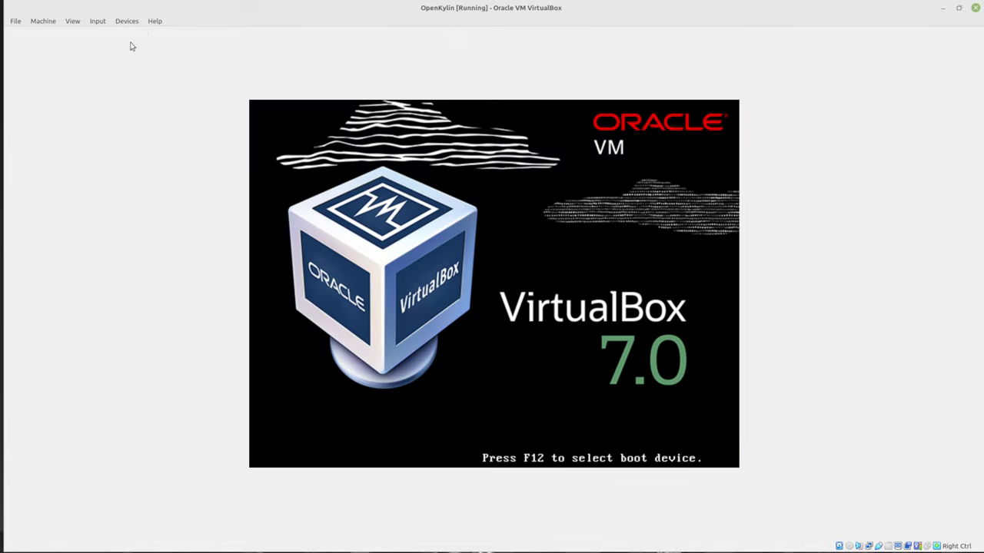
pyautogui.click(127, 22)
pyautogui.moveTo(145, 35)
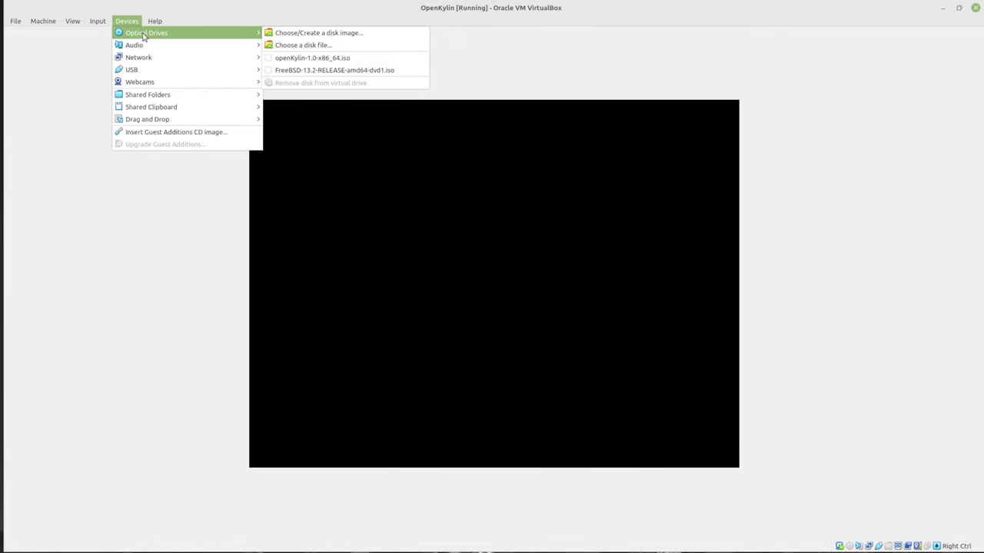
pyautogui.press('Escape')
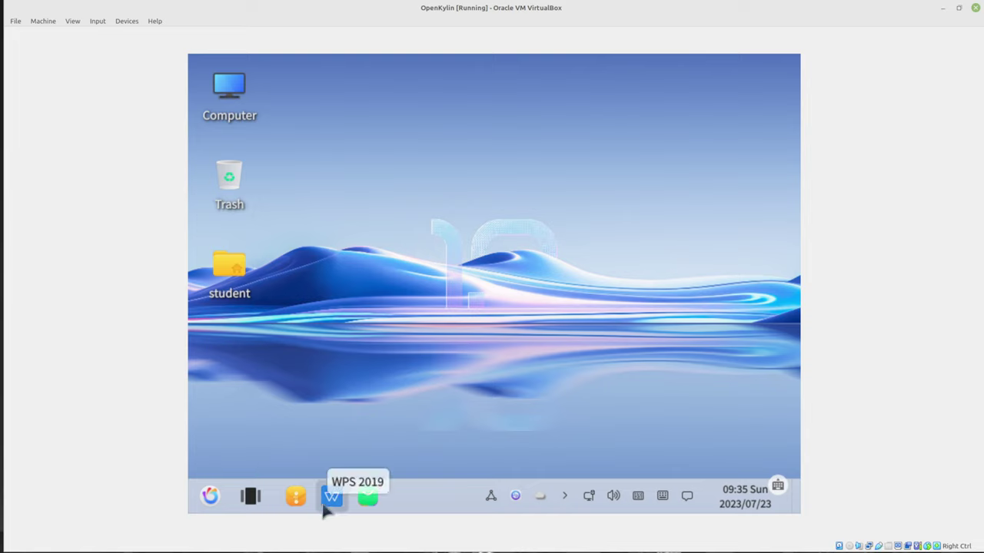
pyautogui.click(367, 498)
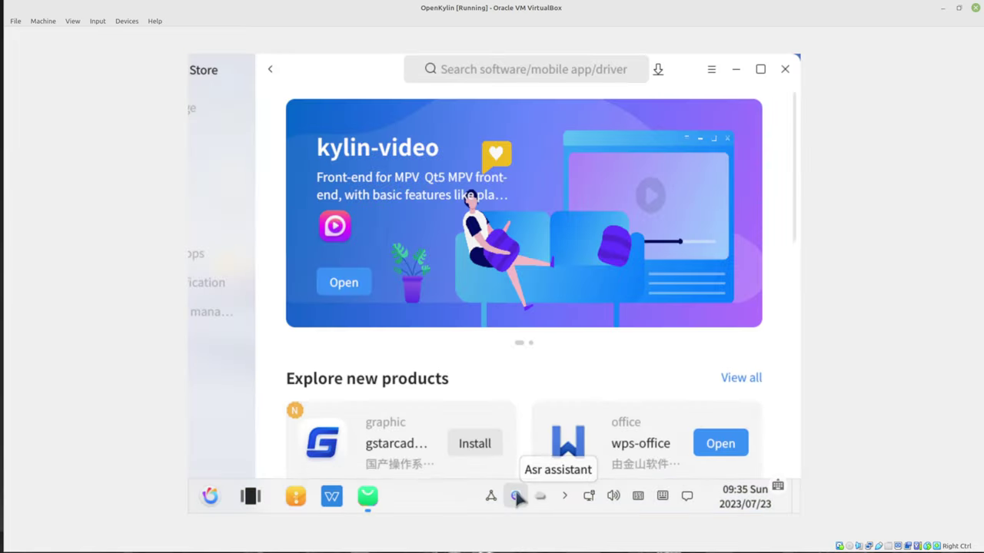
pyautogui.scroll(-5, 534, 338)
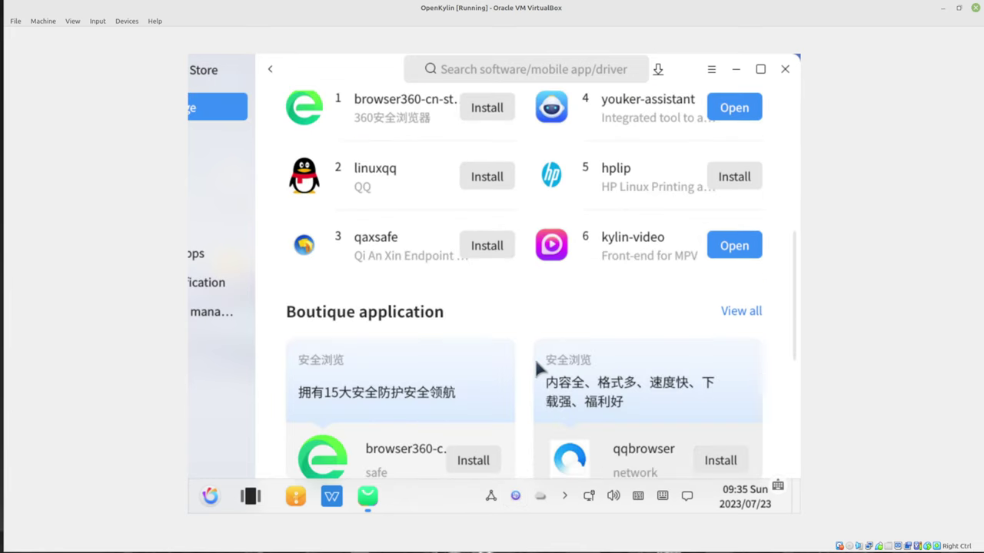
pyautogui.scroll(-5, 545, 323)
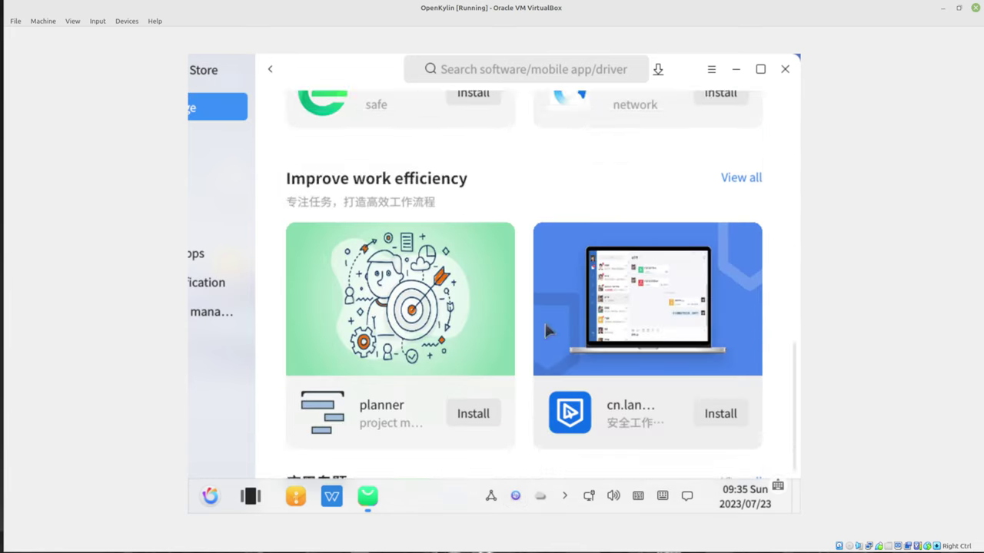
pyautogui.scroll(2, 529, 338)
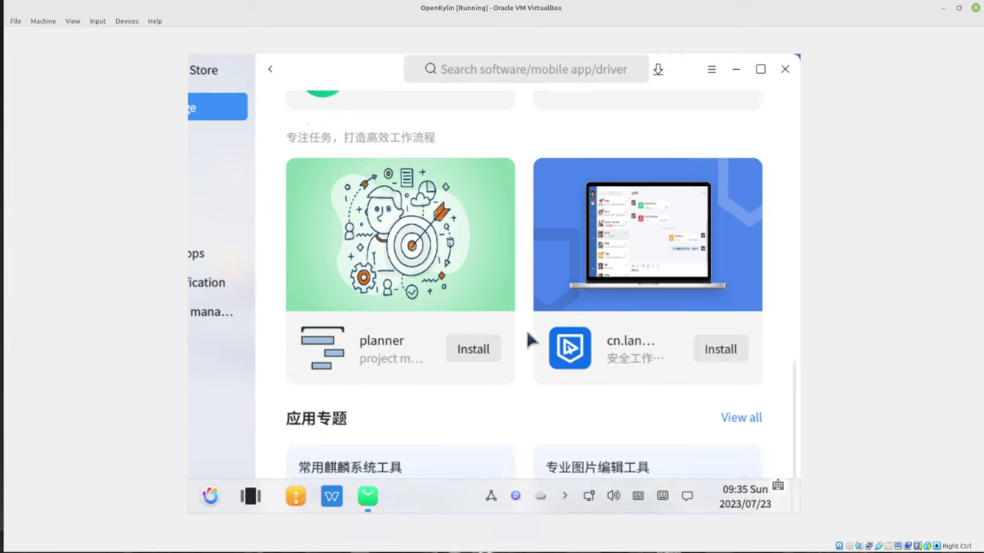
pyautogui.scroll(-2, 531, 340)
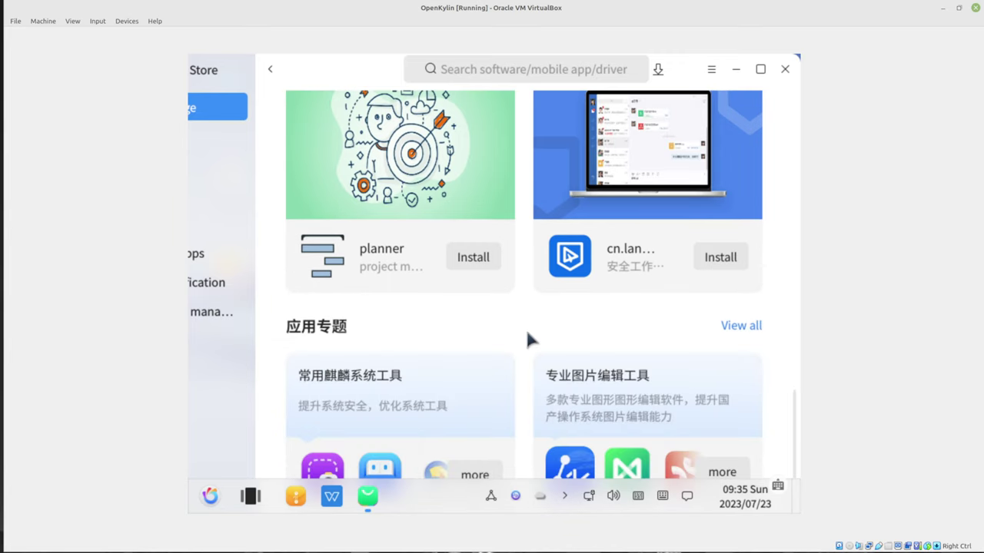
pyautogui.scroll(10, 524, 369)
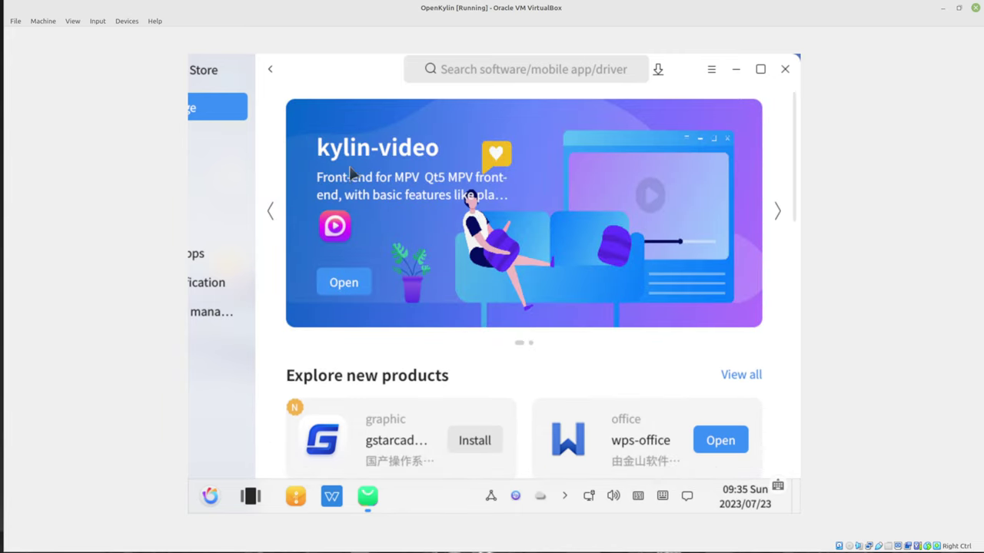
pyautogui.click(784, 76)
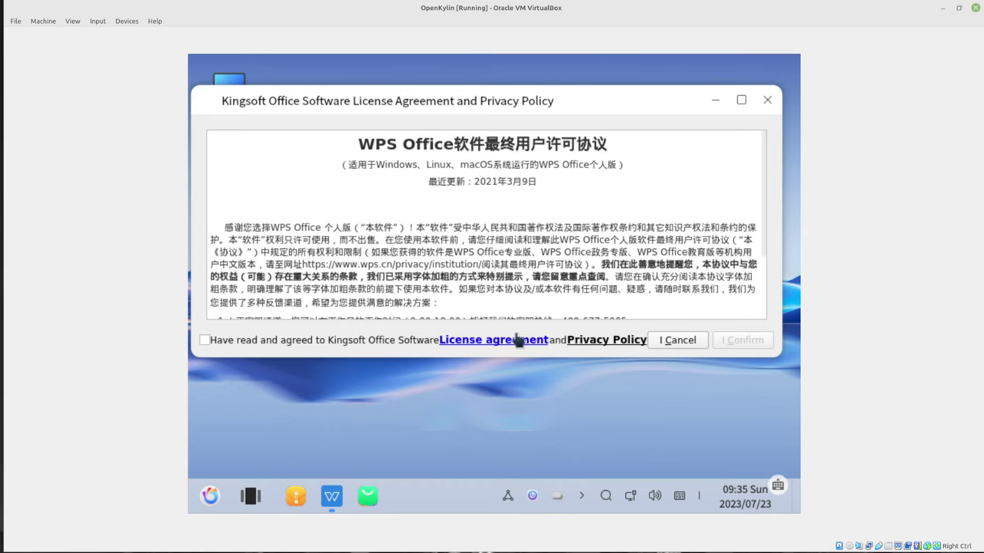
# Accept the WPS Office licence, suppress the missing-fonts report permanently, and close WPS
pyautogui.click(205, 340)
pyautogui.click(738, 340)
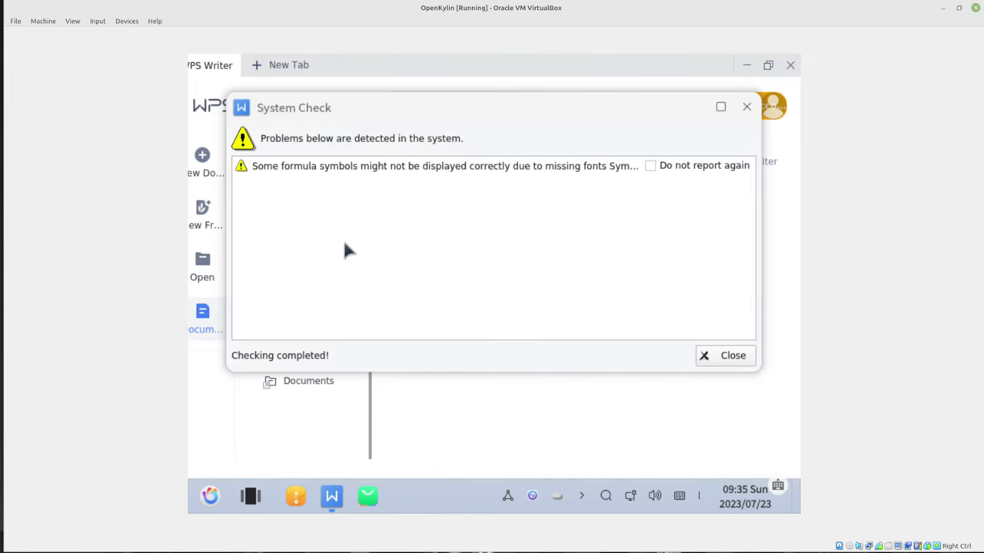
pyautogui.click(650, 166)
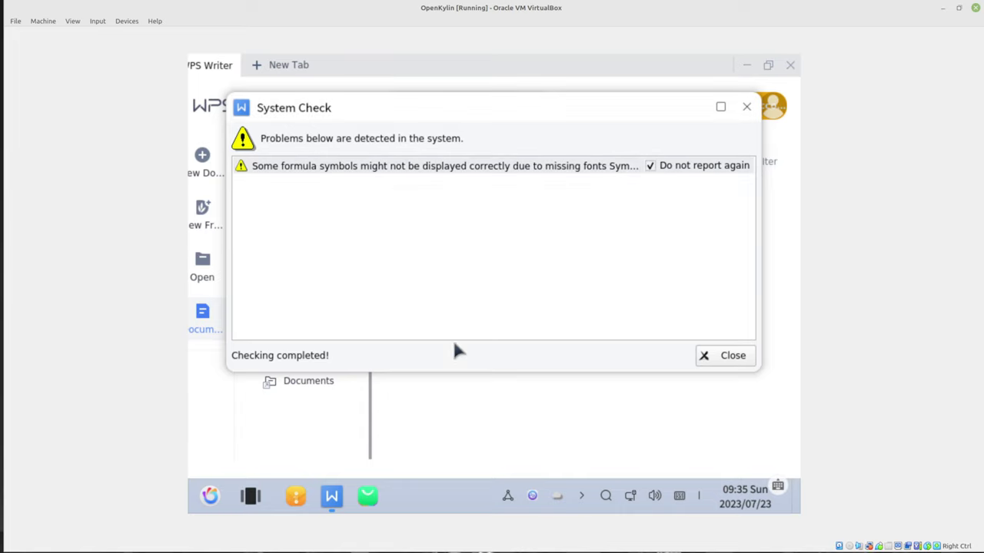
pyautogui.click(713, 356)
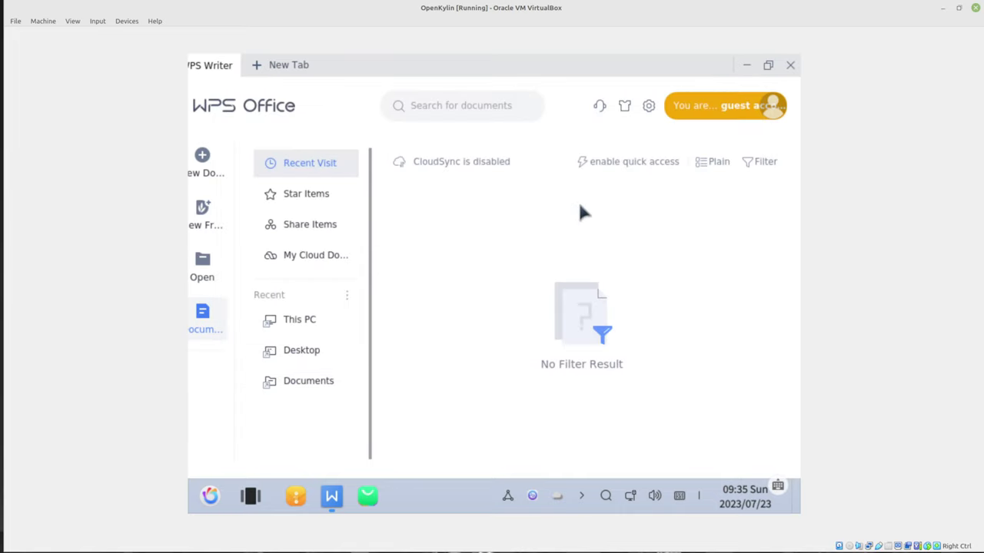
pyautogui.click(782, 66)
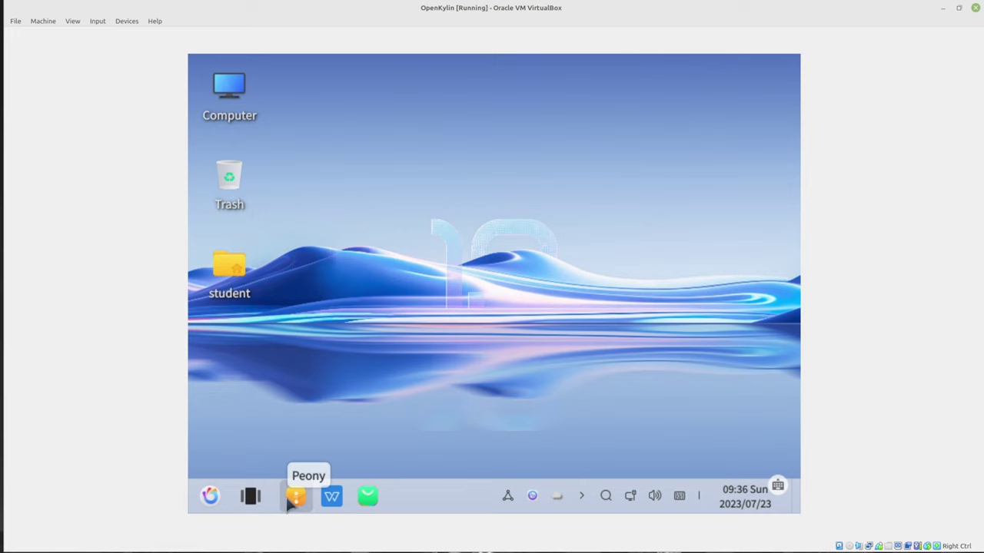
# Browse the home folder's Videos and Templates folders in the file manager, then close it
pyautogui.click(289, 499)
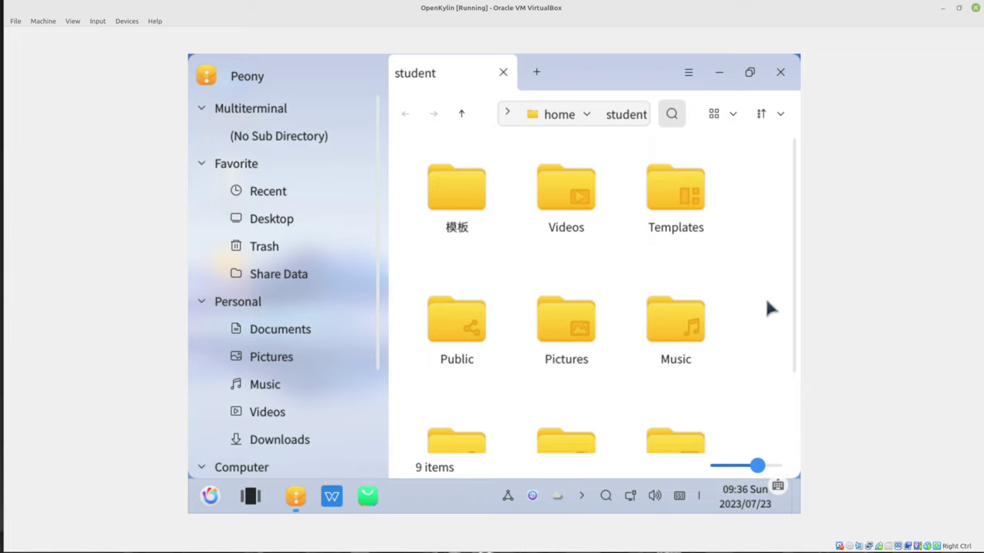
pyautogui.scroll(-2, 757, 323)
pyautogui.scroll(2, 744, 323)
pyautogui.click(575, 196)
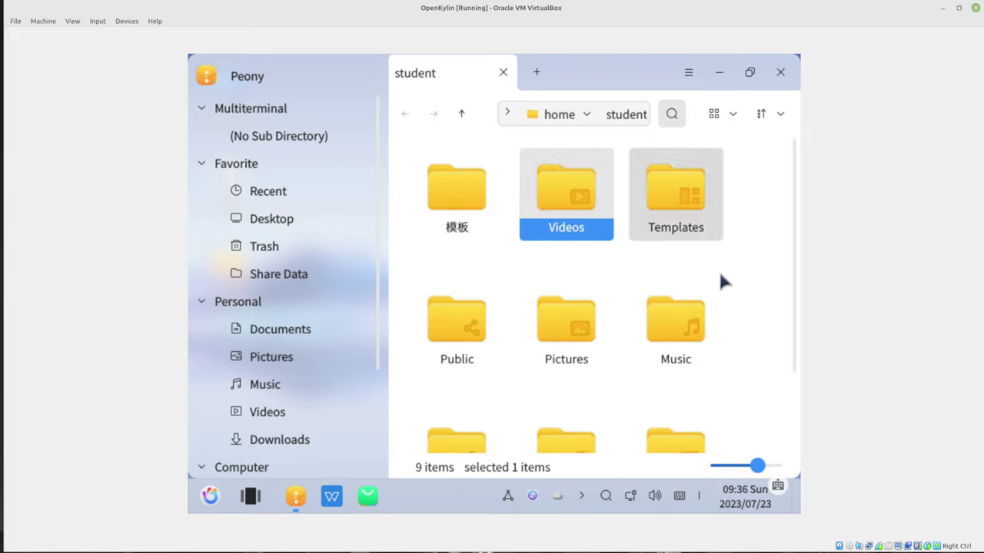
pyautogui.doubleClick(676, 206)
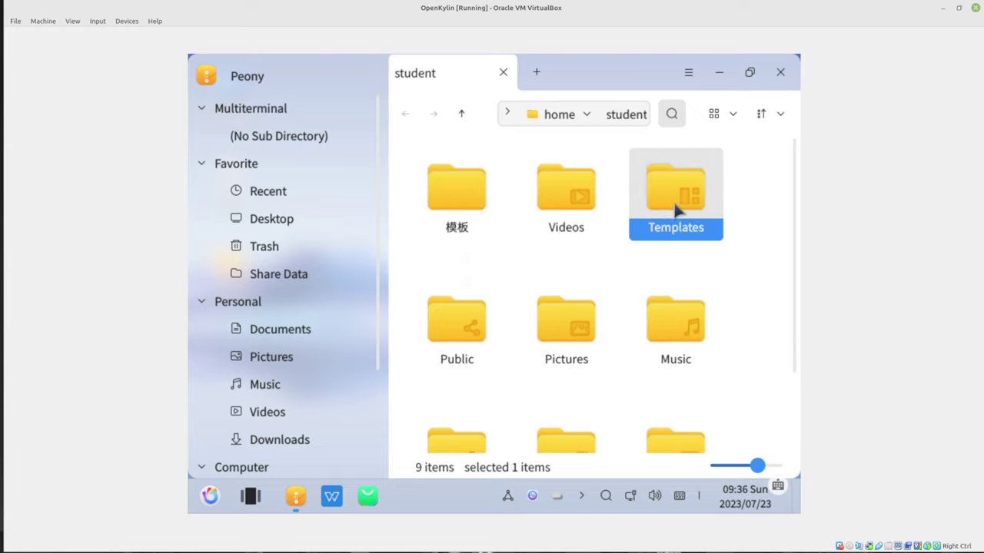
pyautogui.click(780, 72)
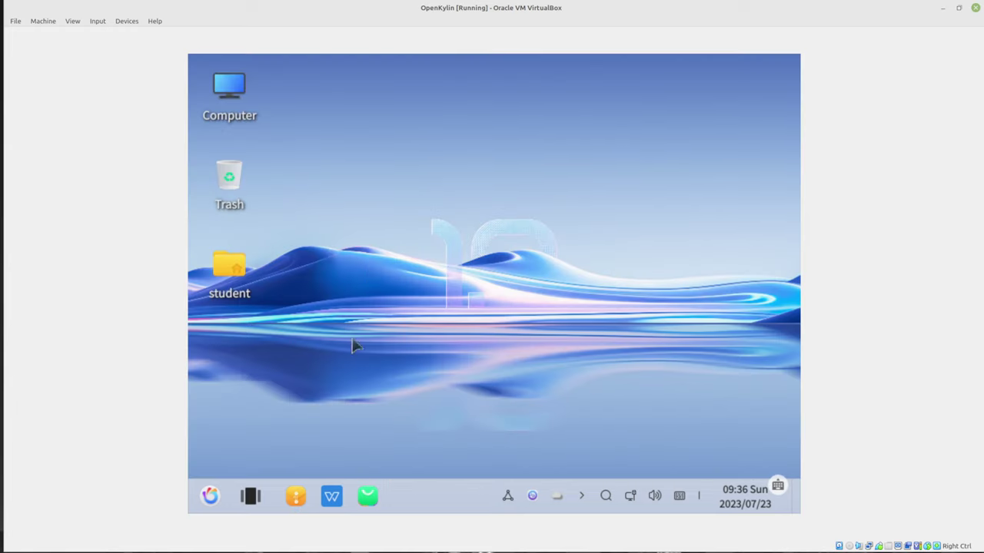
# Insert the Guest Additions CD image and scroll through the VBox_GAs_7.0.10 disc contents
pyautogui.click(96, 22)
pyautogui.moveTo(123, 21)
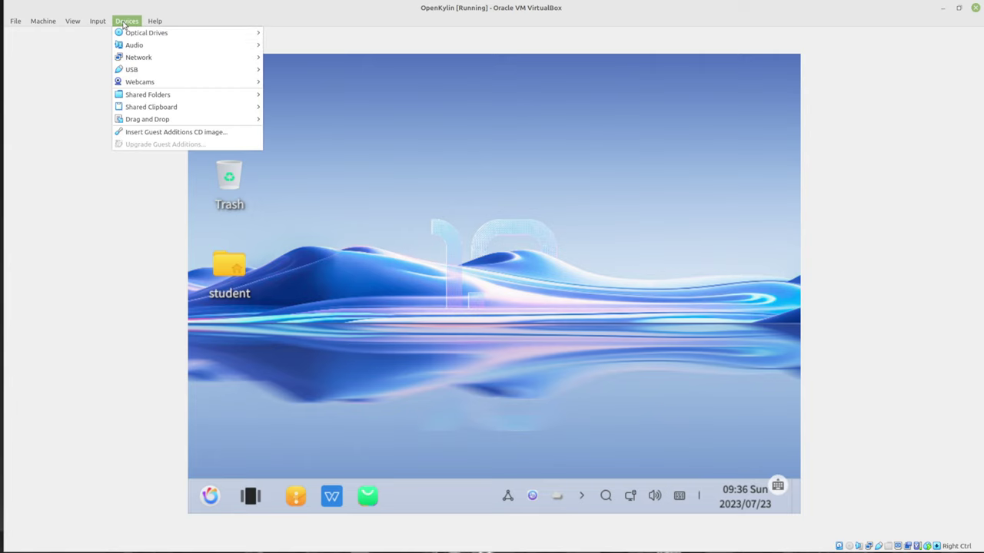
pyautogui.click(165, 137)
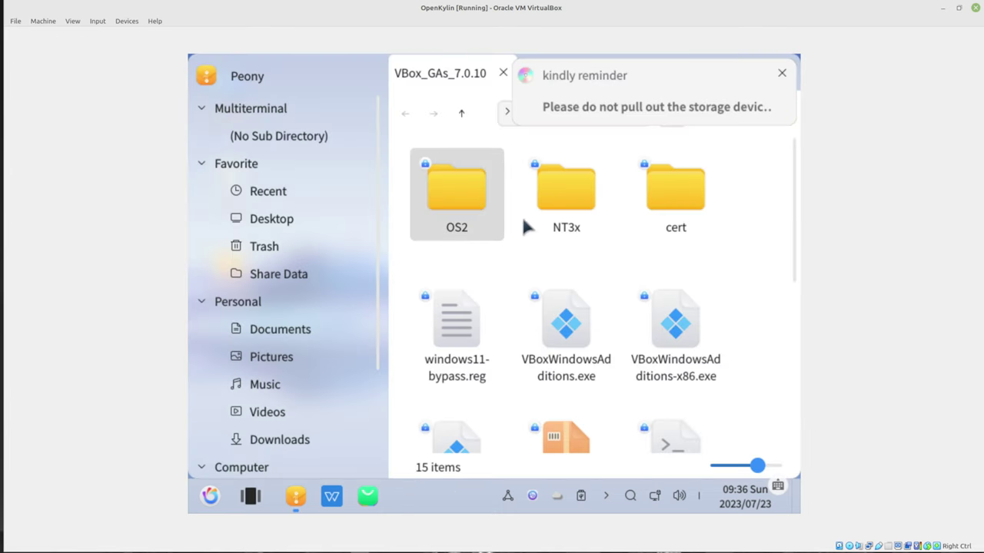
pyautogui.scroll(-5, 753, 338)
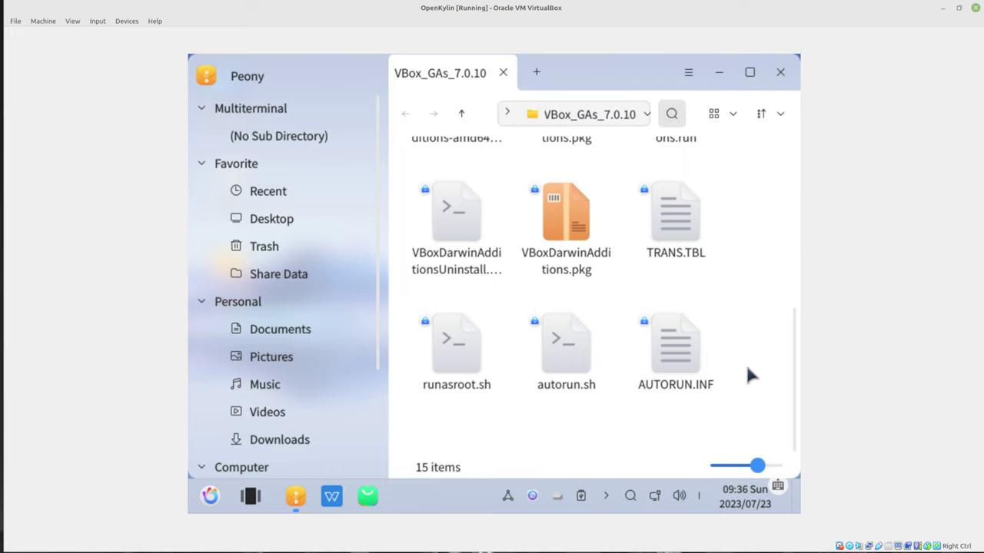
# Bring up context menus for autorun.sh and for the empty area of the disc folder
pyautogui.rightClick(537, 403)
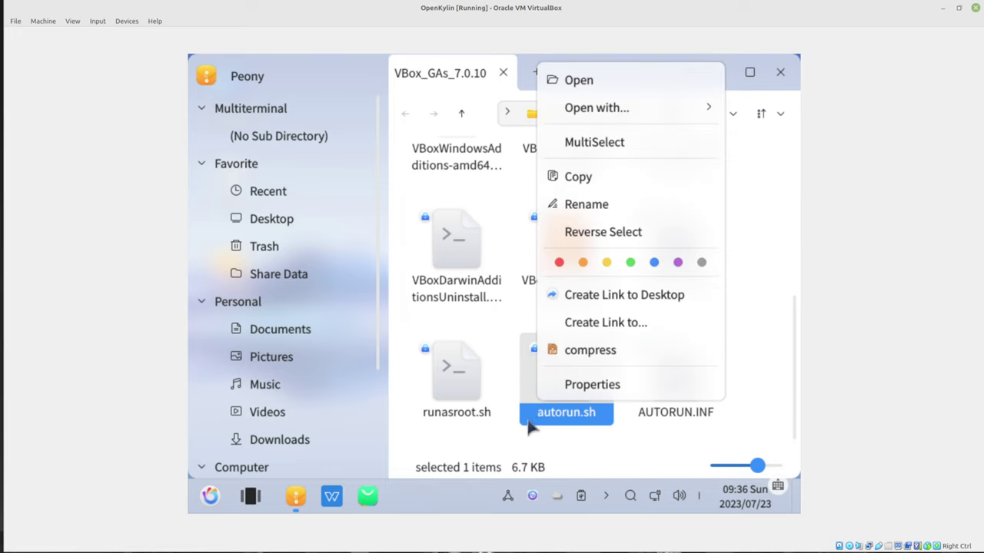
pyautogui.click(502, 427)
pyautogui.click(499, 427)
pyautogui.rightClick(500, 435)
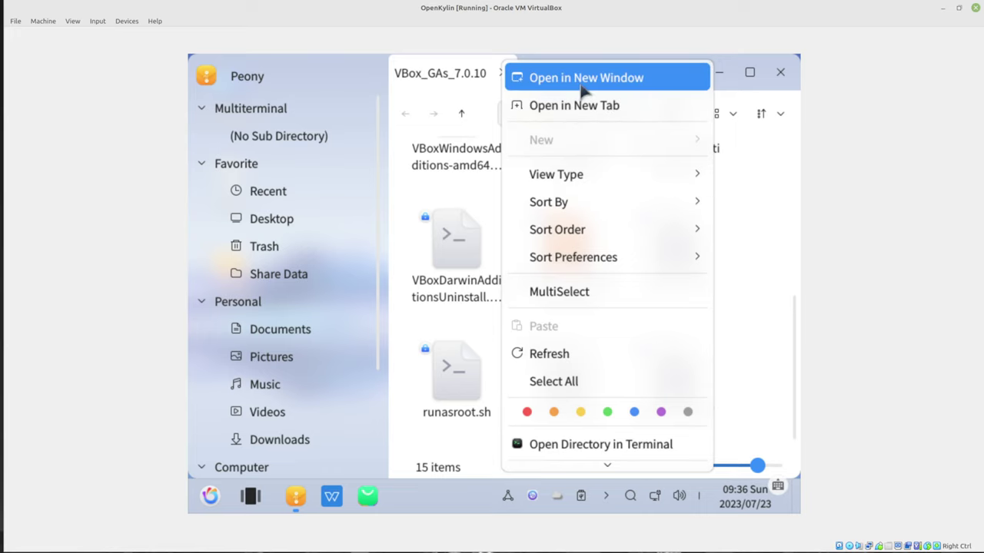
pyautogui.moveTo(587, 249)
pyautogui.press('Escape')
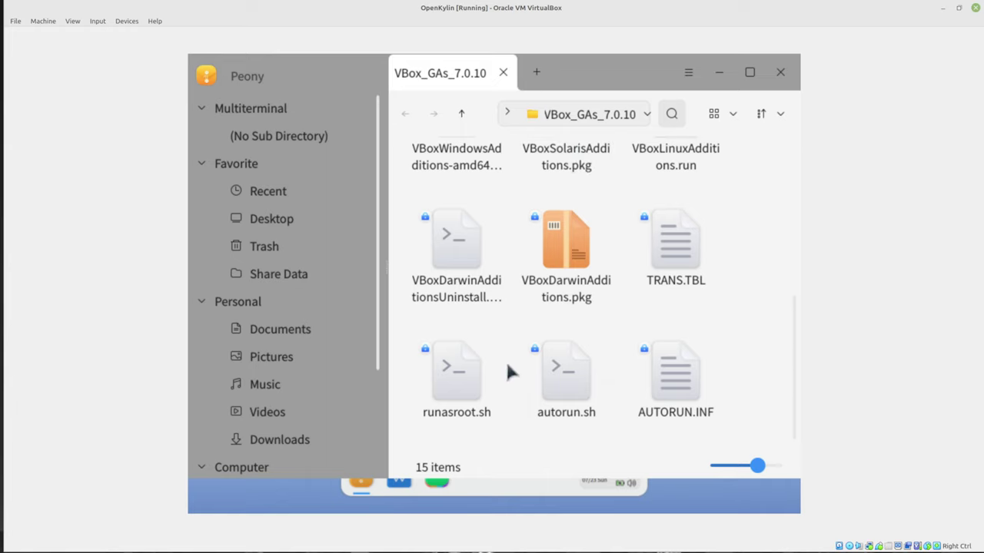
pyautogui.rightClick(606, 425)
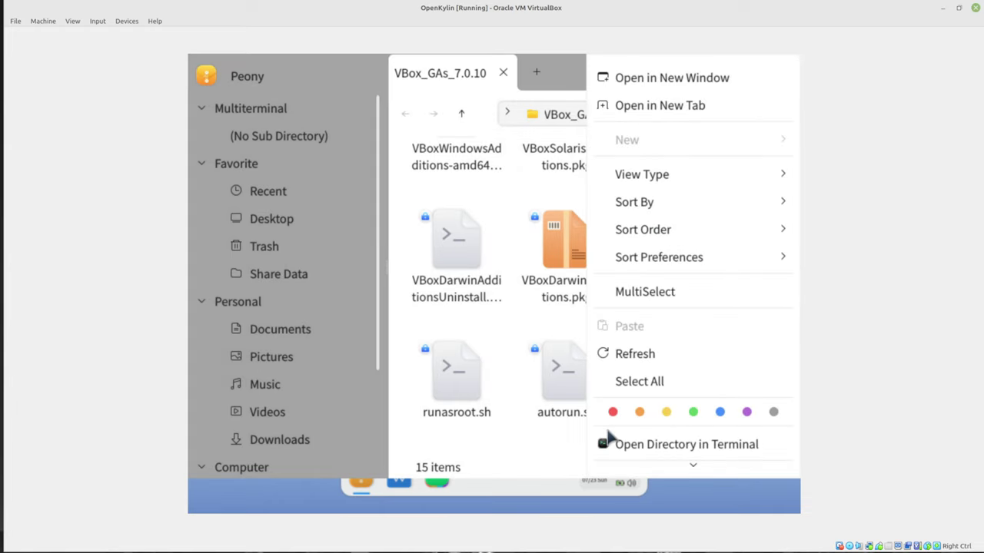
# Open a terminal in the VBox_GAs_7.0.10 folder and get a root shell with sudo -s
pyautogui.click(611, 442)
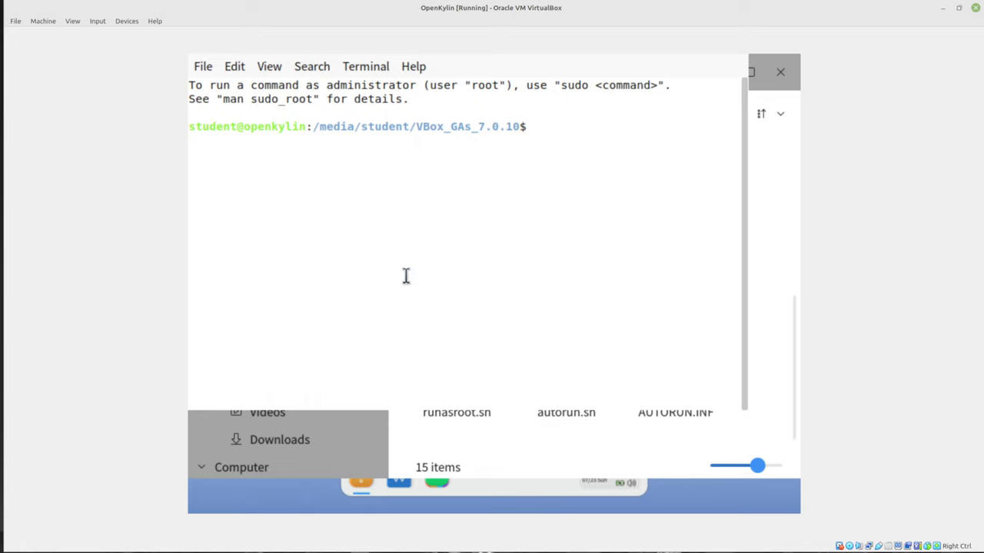
pyautogui.write('sudo -s')
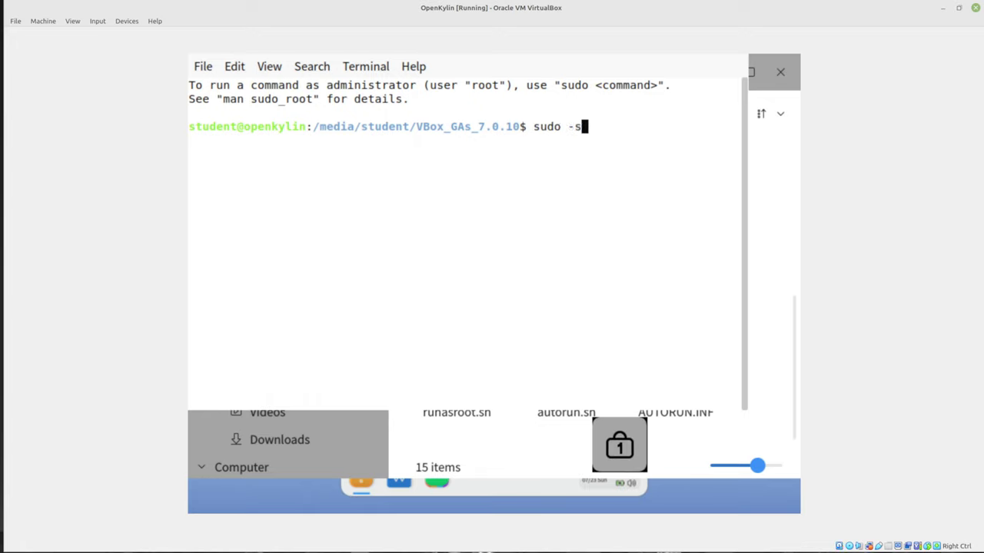
pyautogui.press('Return')
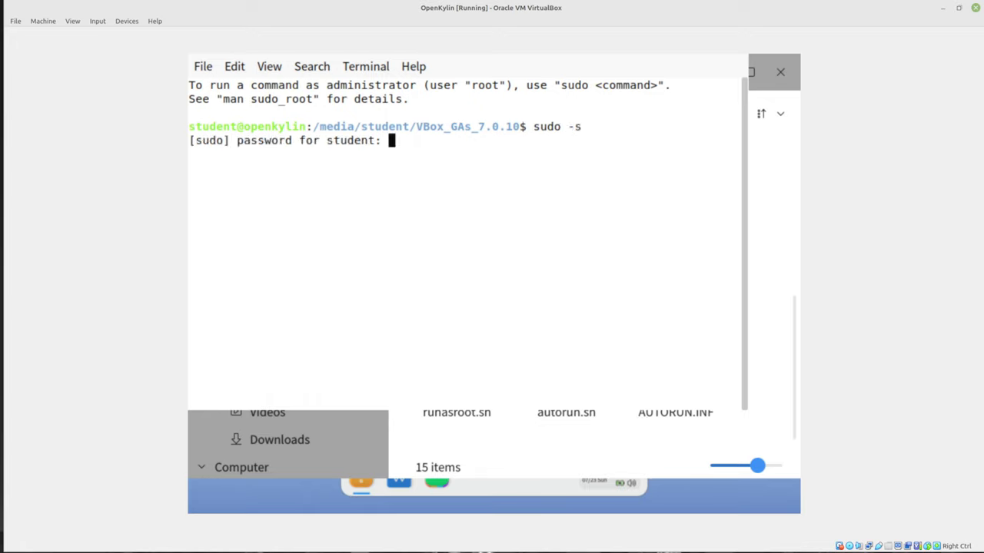
pyautogui.press('Return')
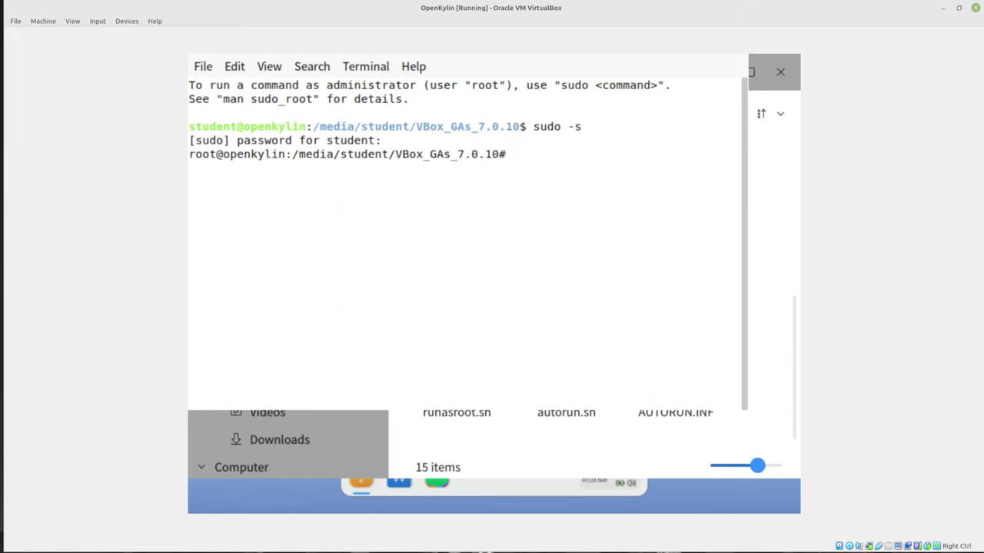
# Run runasroot.sh, then list the disc's files with ll
pyautogui.write('./r')
pyautogui.press('Tab')
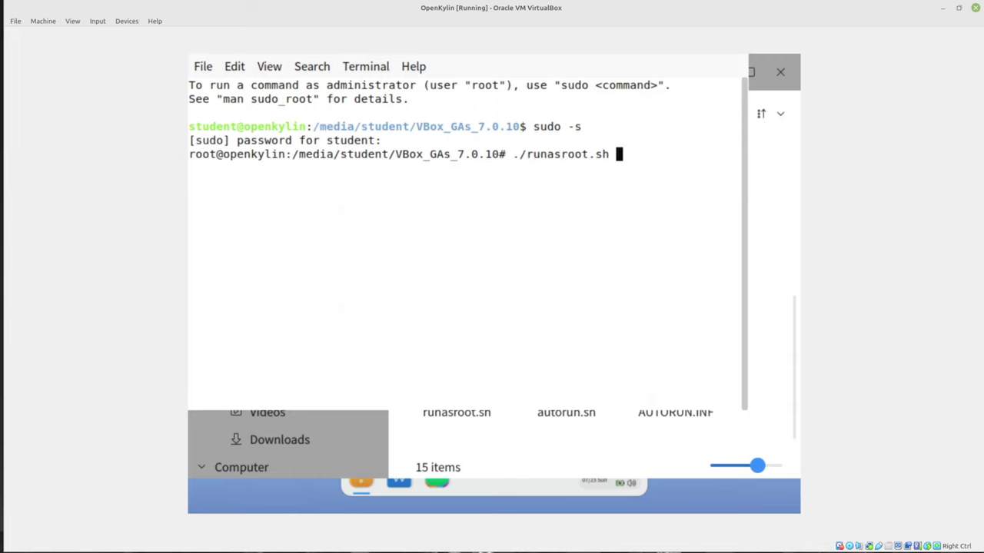
pyautogui.press('Return')
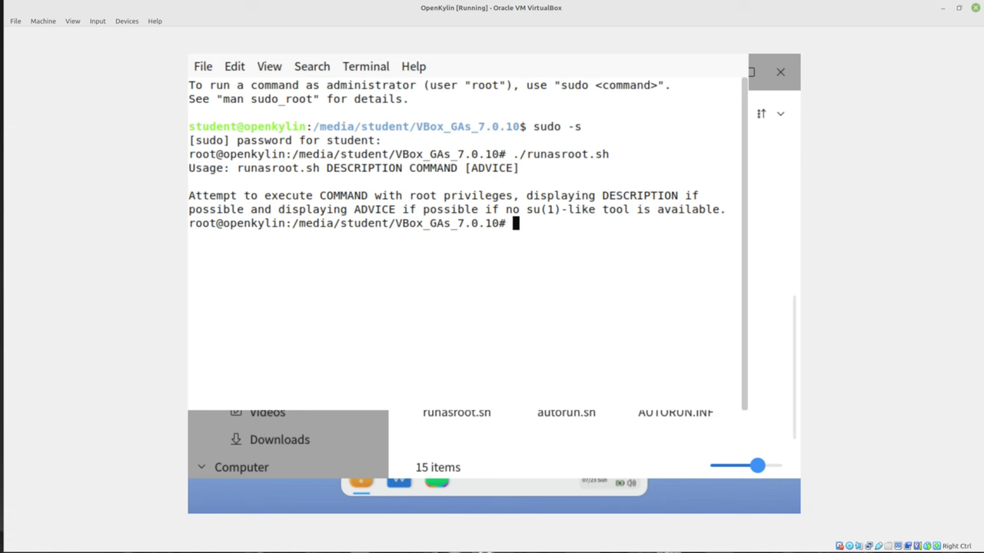
pyautogui.write('ll')
pyautogui.press('Return')
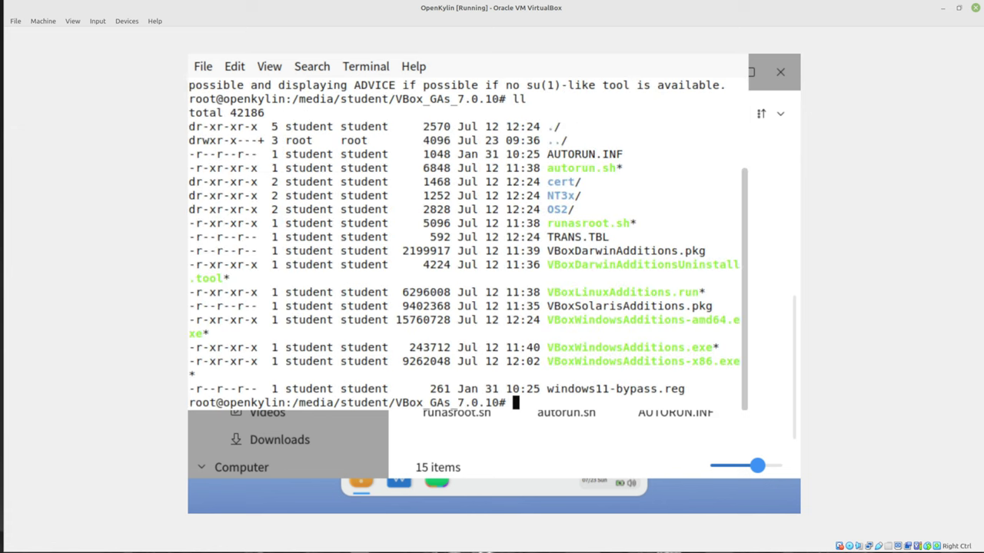
# Run ./VBoxLinuxAdditions.run to install the Linux Guest Additions
pyautogui.write('./VBoxL')
pyautogui.press('Tab')
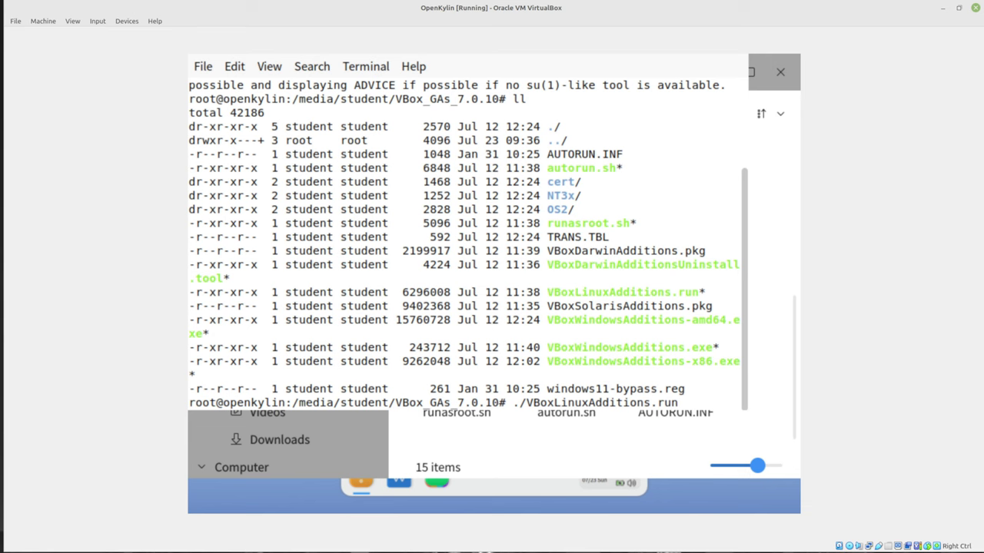
pyautogui.press('Return')
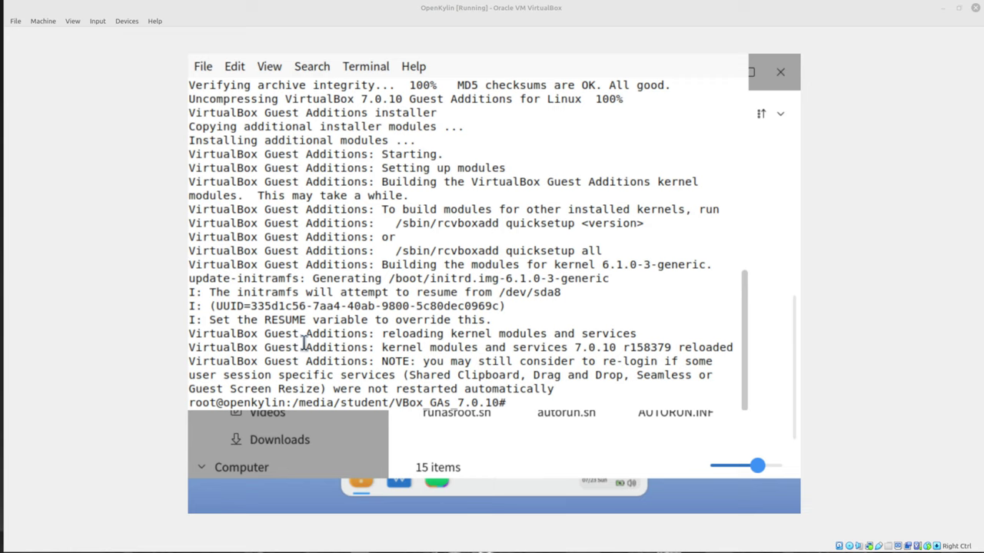
# Reboot the guest with the reboot command at the root prompt
pyautogui.write('re')
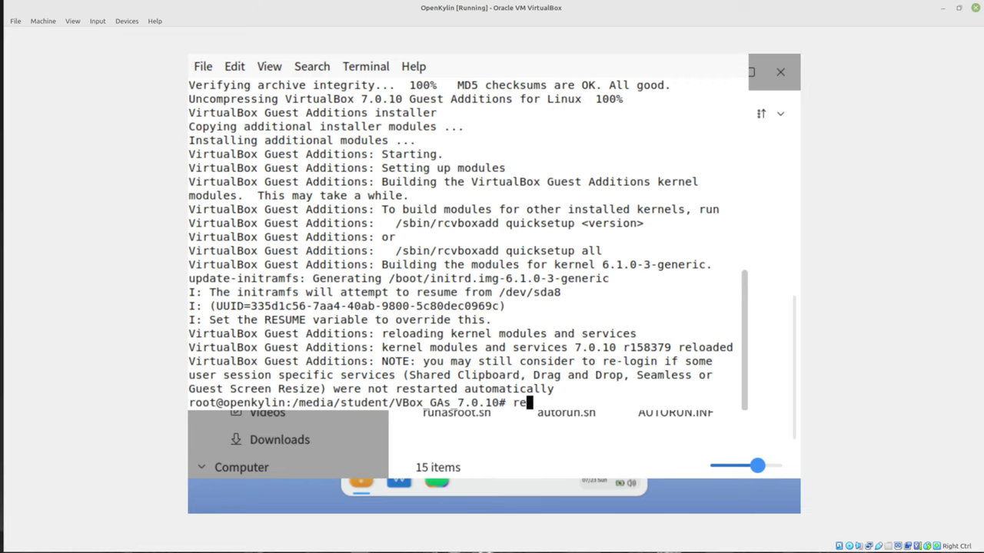
pyautogui.write('boot')
pyautogui.press('Return')
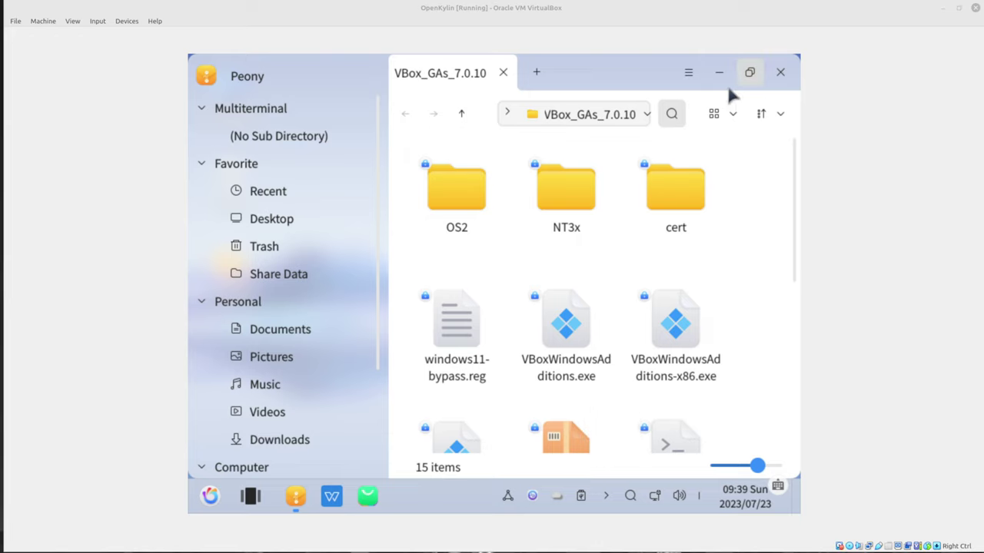
# Close the file manager and force-unmount the Guest Additions disc from the virtual optical drive
pyautogui.click(780, 73)
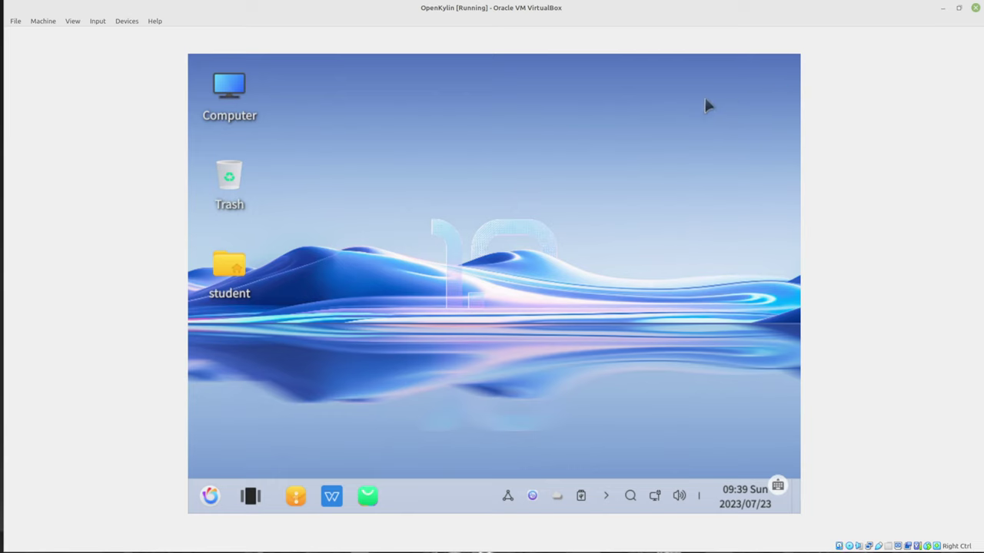
pyautogui.click(127, 20)
pyautogui.moveTo(153, 33)
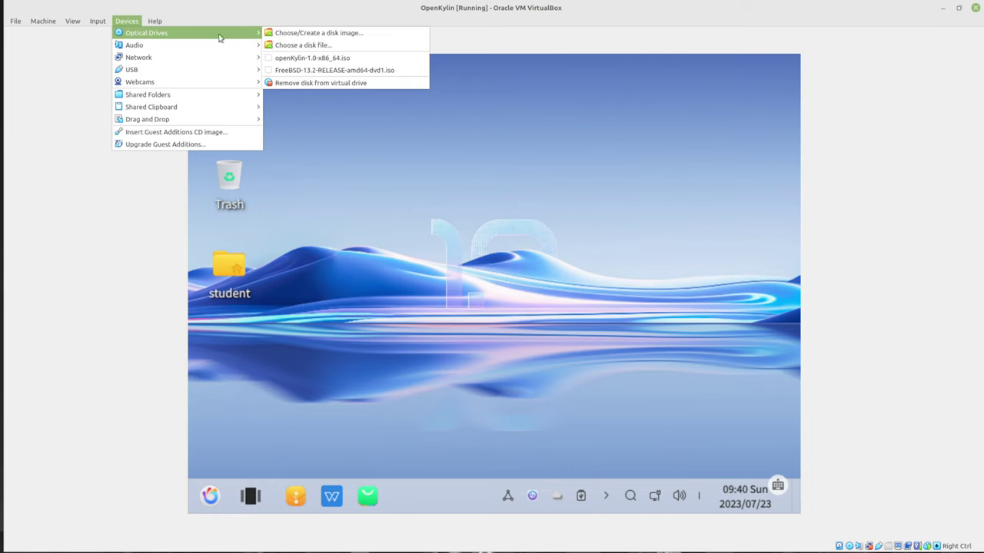
pyautogui.click(322, 83)
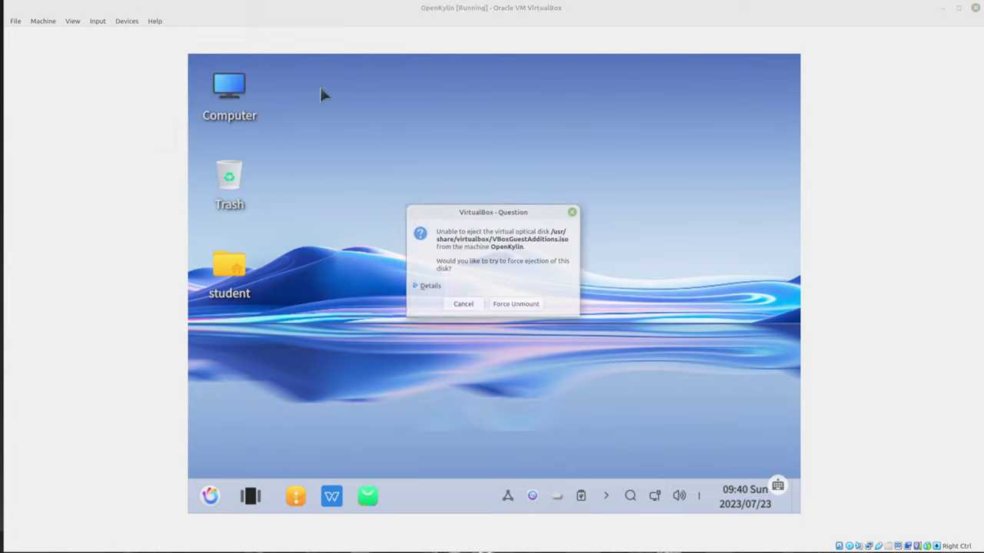
pyautogui.click(514, 305)
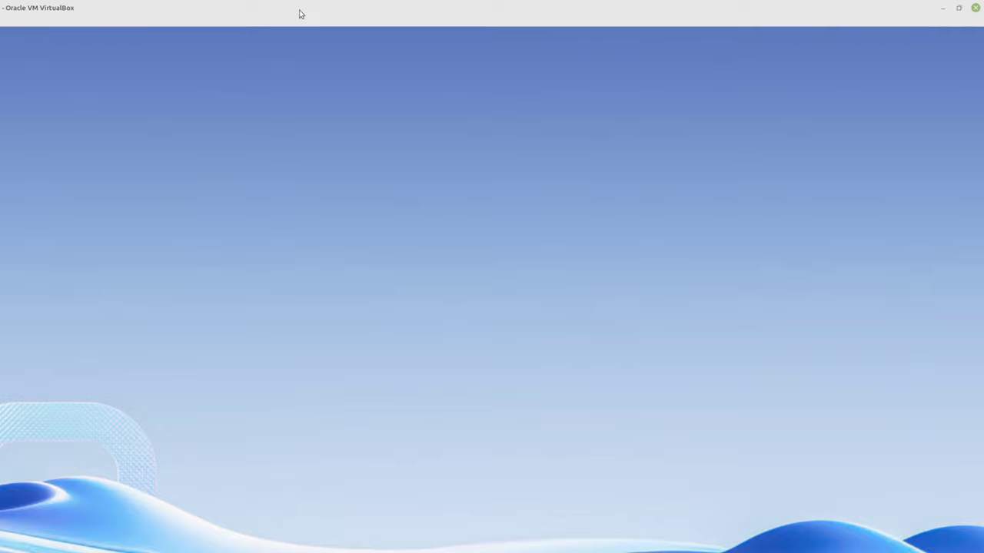
# Restore the VM window to a smaller size and drag it further right
pyautogui.doubleClick(300, 14)
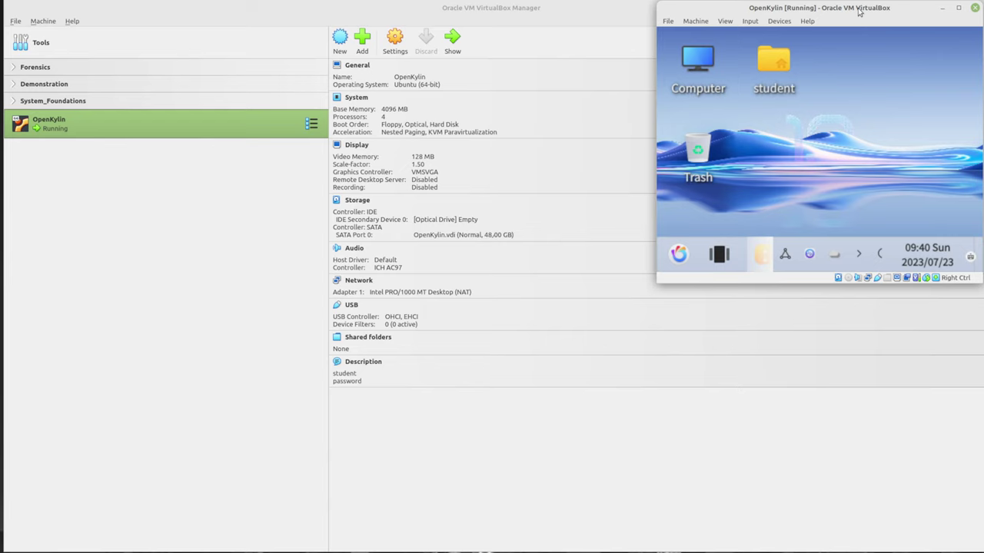
pyautogui.moveTo(859, 11); pyautogui.dragTo(982, 6)
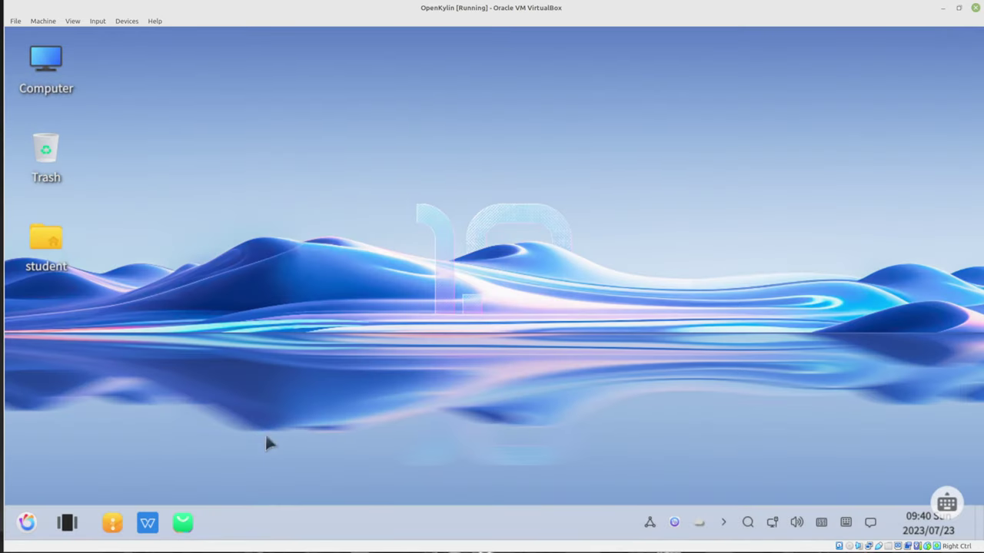
# Launch Calculator from the start menu, close it, and reopen the application list
pyautogui.click(29, 522)
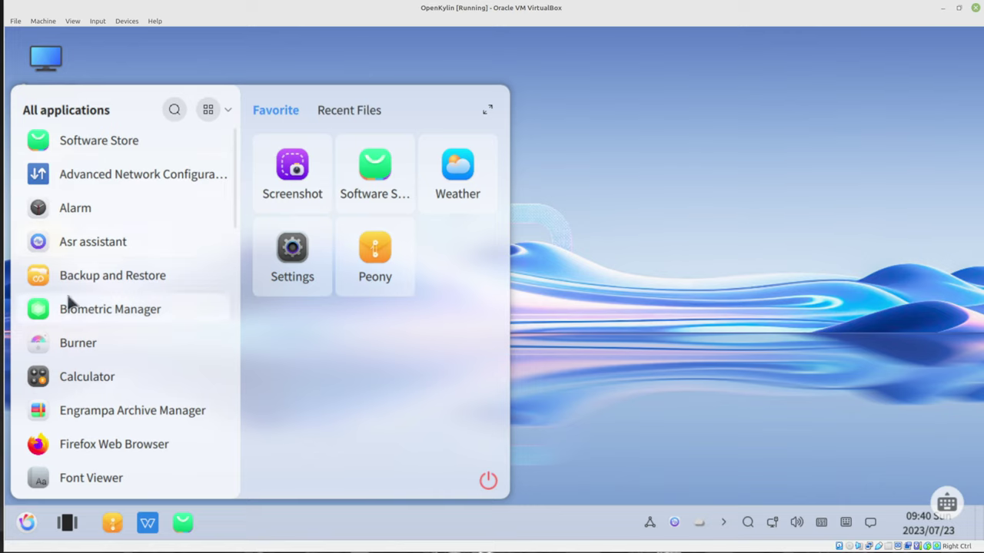
pyautogui.click(131, 382)
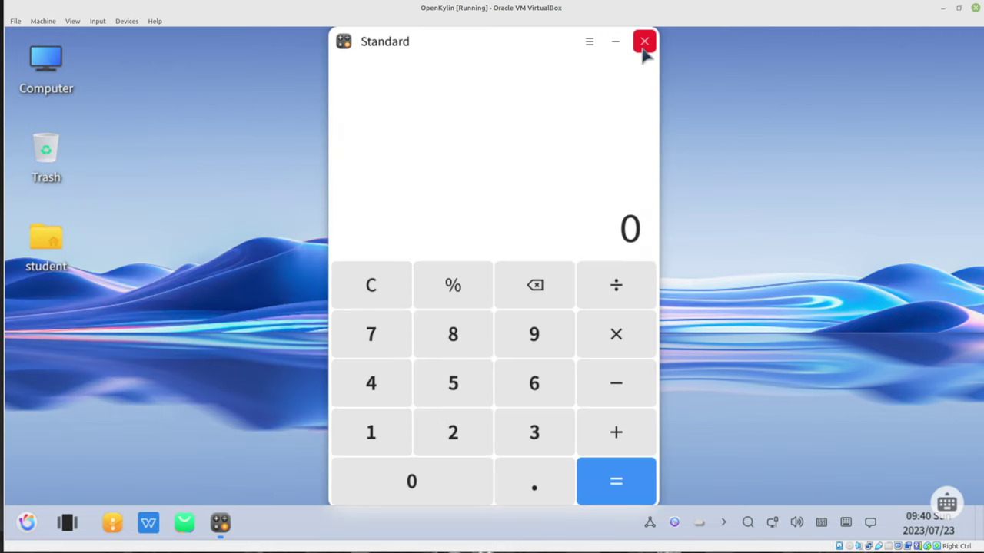
pyautogui.click(644, 42)
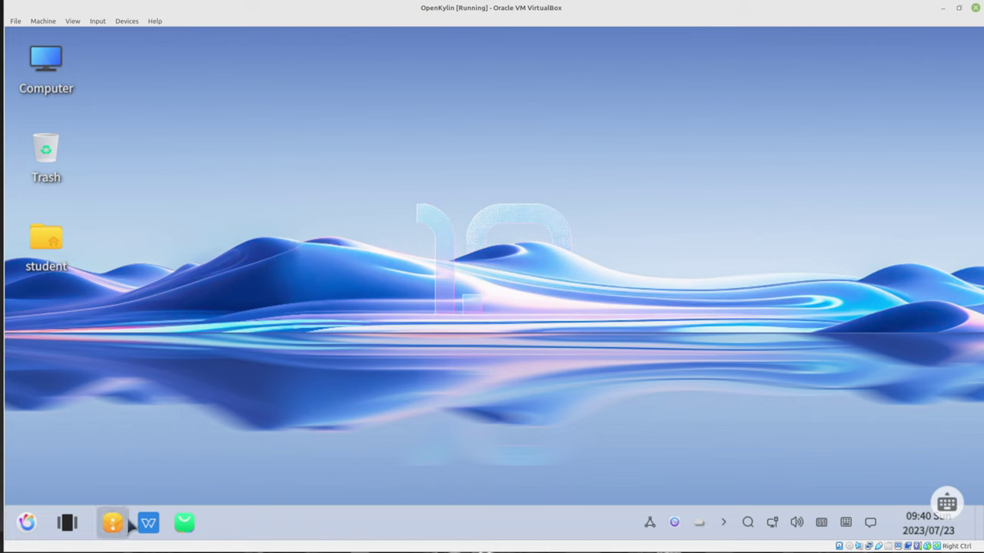
pyautogui.click(26, 524)
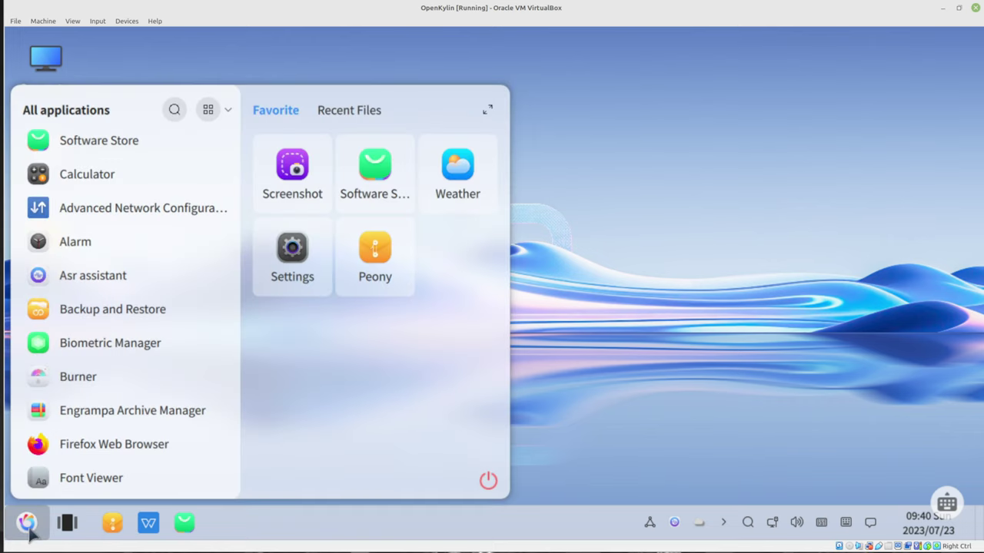
# Close the app menu and open Desktop Background settings from the desktop context menu
pyautogui.click(727, 233)
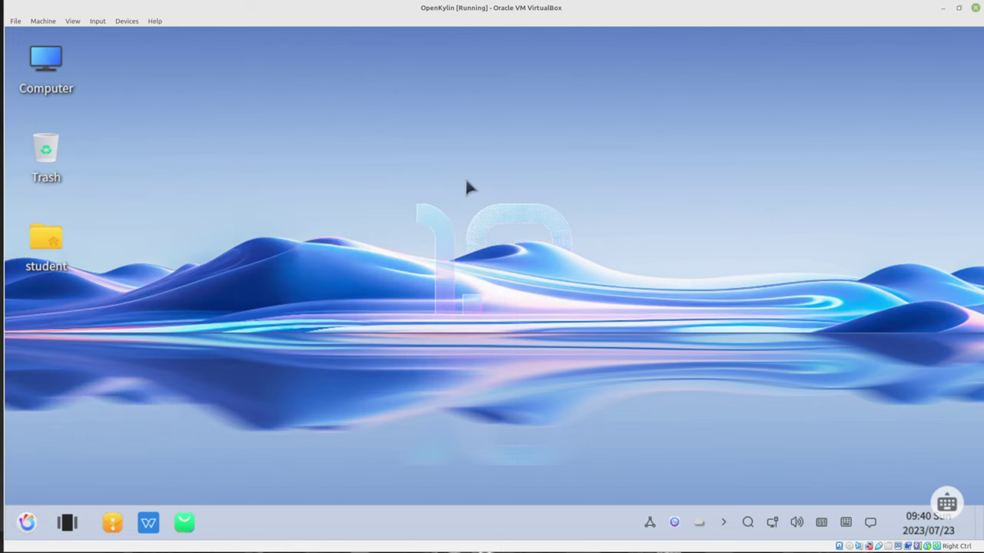
pyautogui.rightClick(467, 184)
pyautogui.click(529, 308)
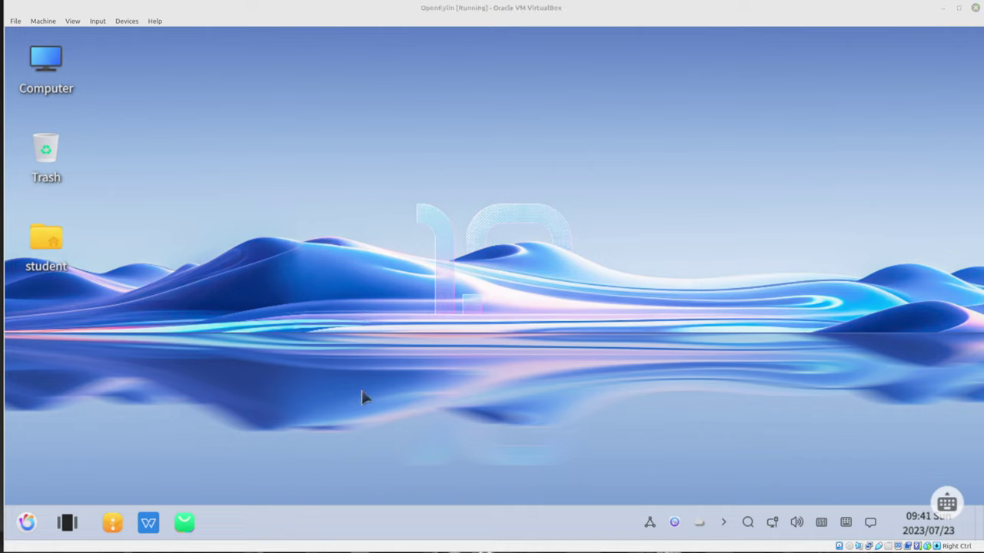
pyautogui.rightClick(403, 231)
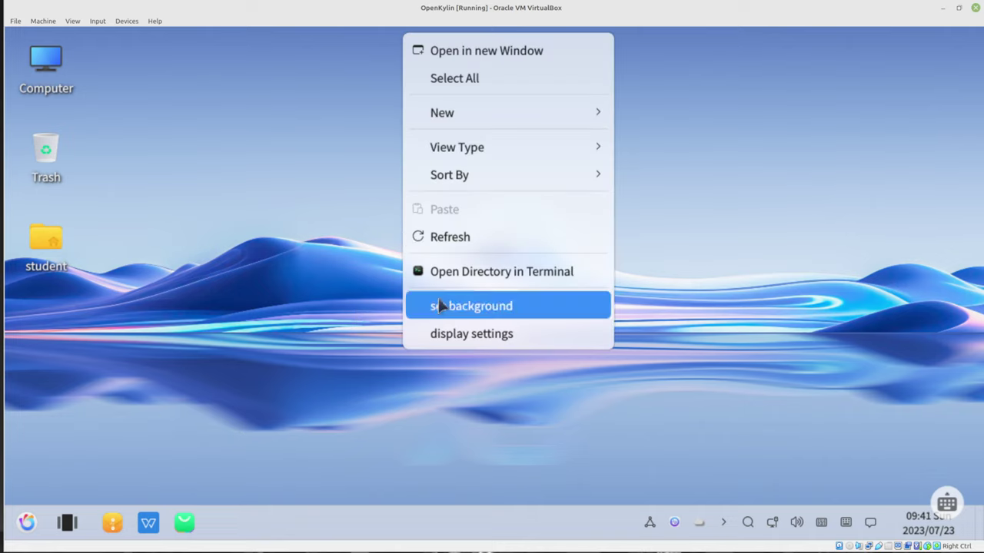
pyautogui.click(438, 304)
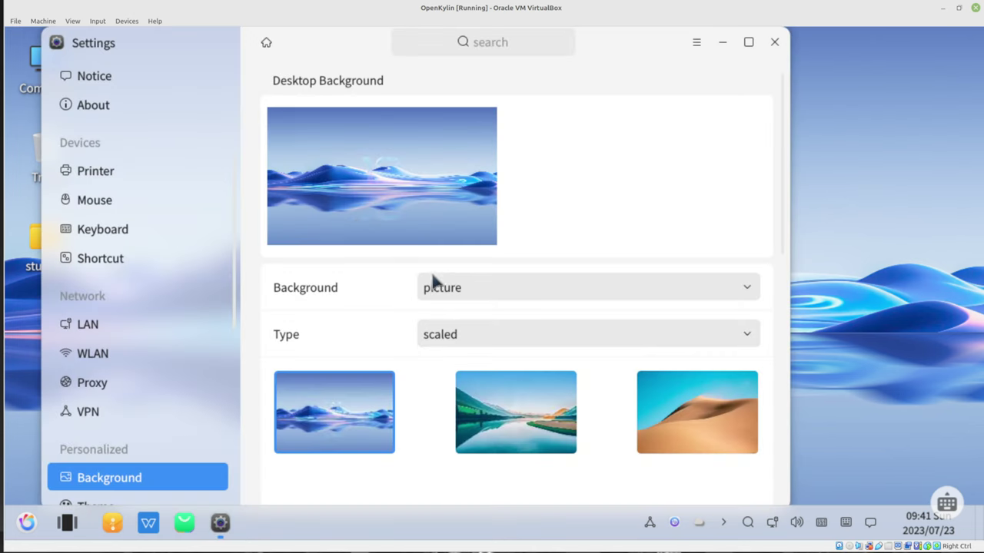
# Try the lake and mountain wallpaper, revert to blue waves, and close Settings
pyautogui.click(532, 429)
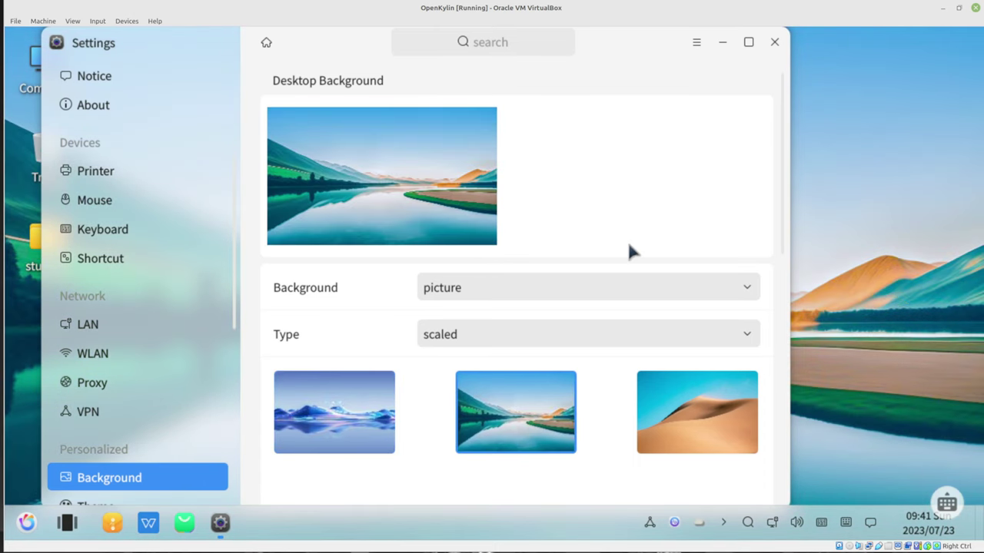
pyautogui.scroll(-5, 631, 426)
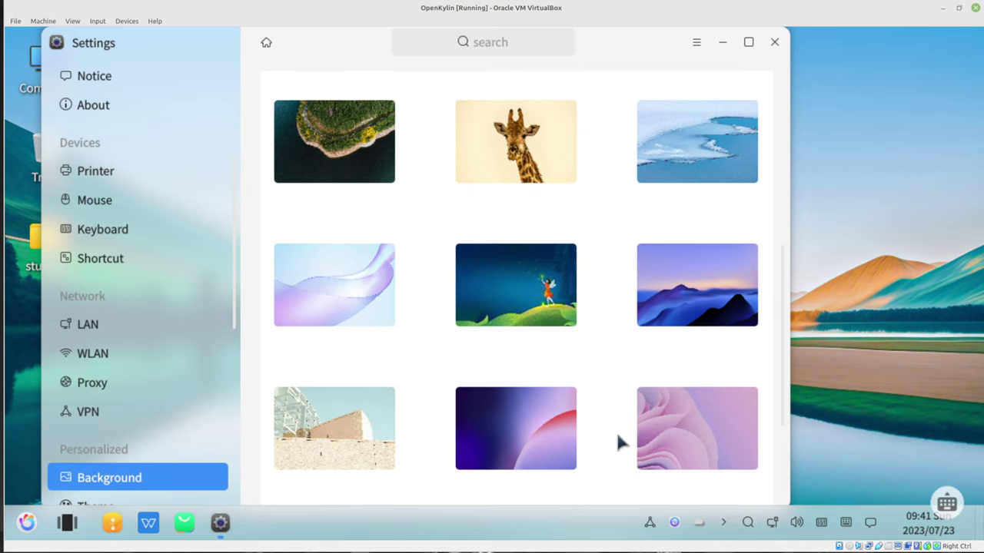
pyautogui.scroll(-3, 616, 435)
pyautogui.scroll(3, 615, 435)
pyautogui.scroll(5, 617, 430)
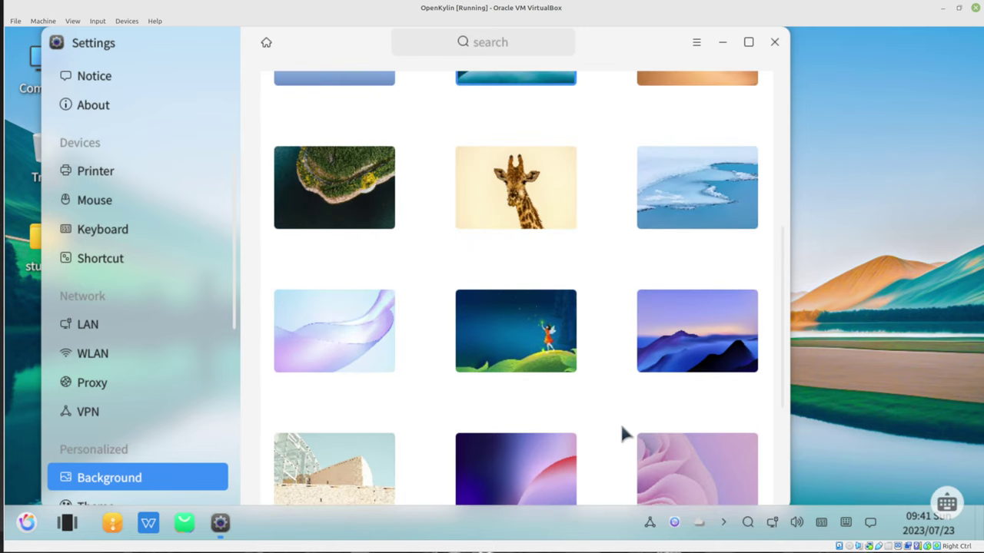
pyautogui.click(334, 412)
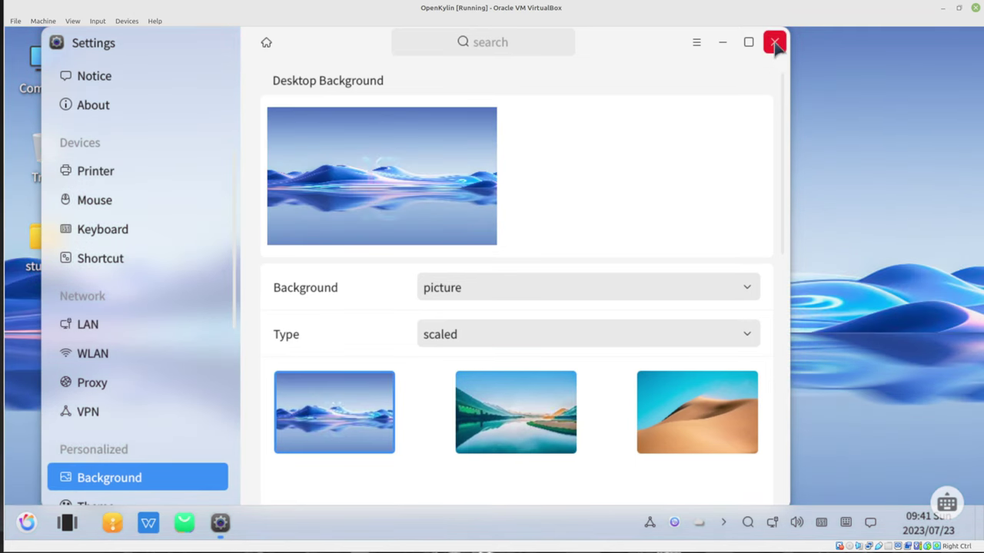
pyautogui.click(774, 42)
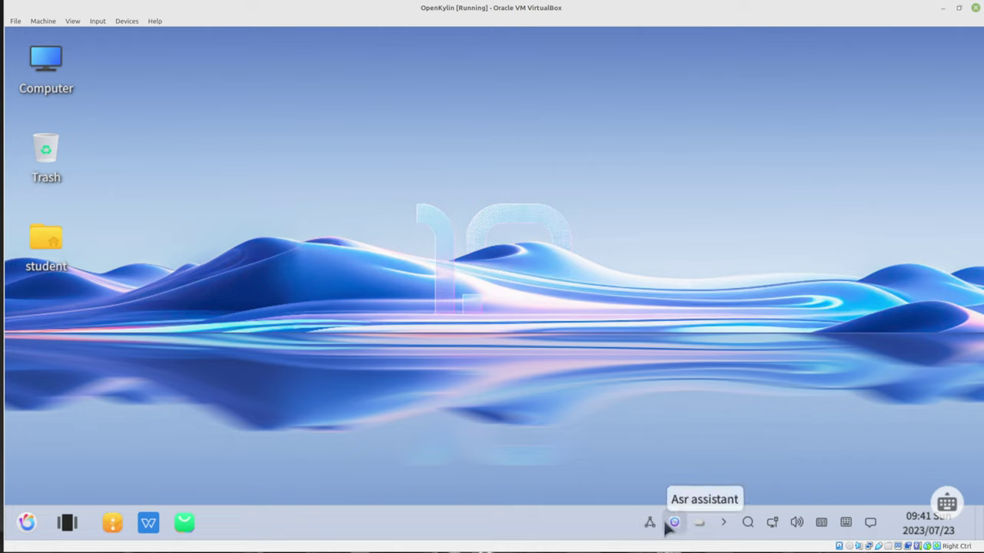
# Launch the guest's Settings app from the application list
pyautogui.click(717, 524)
pyautogui.click(717, 524)
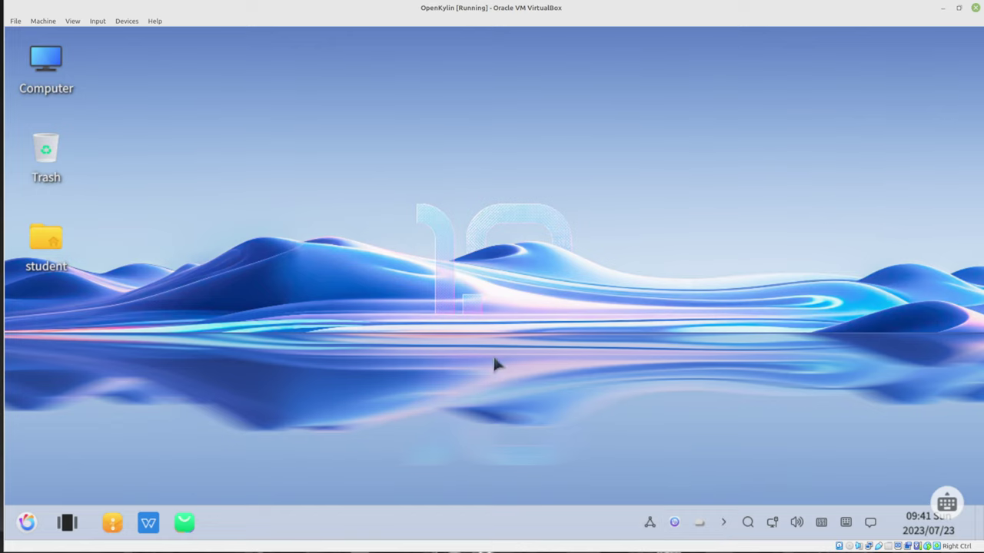
pyautogui.click(27, 522)
pyautogui.click(76, 206)
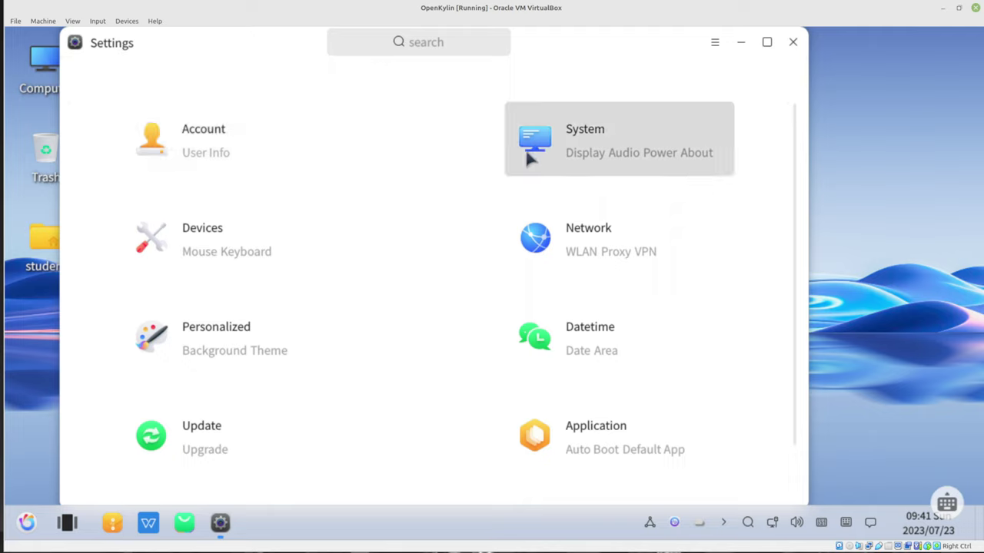
# Change the System Display resolution from 1279 X 670 to 1920 X 1080
pyautogui.scroll(-1, 413, 350)
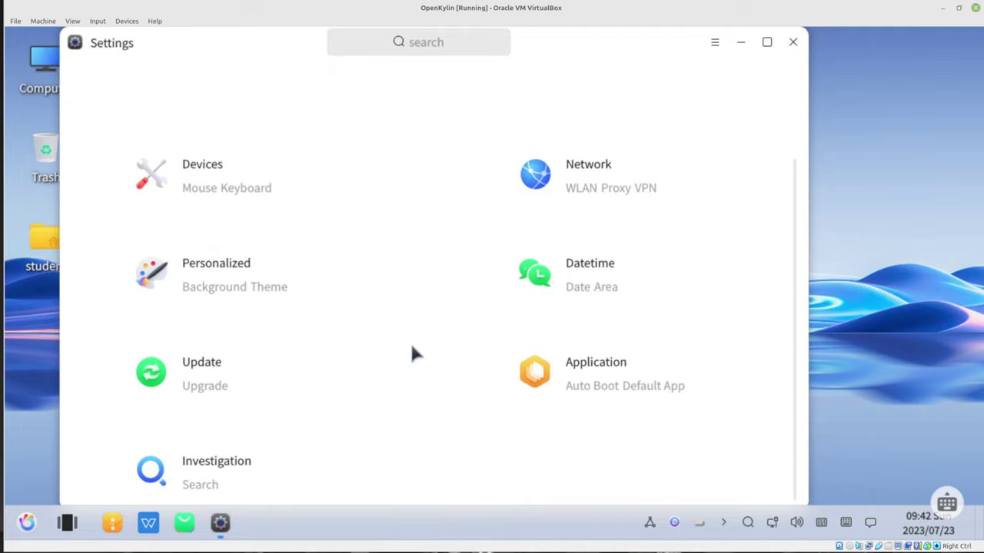
pyautogui.scroll(1, 413, 352)
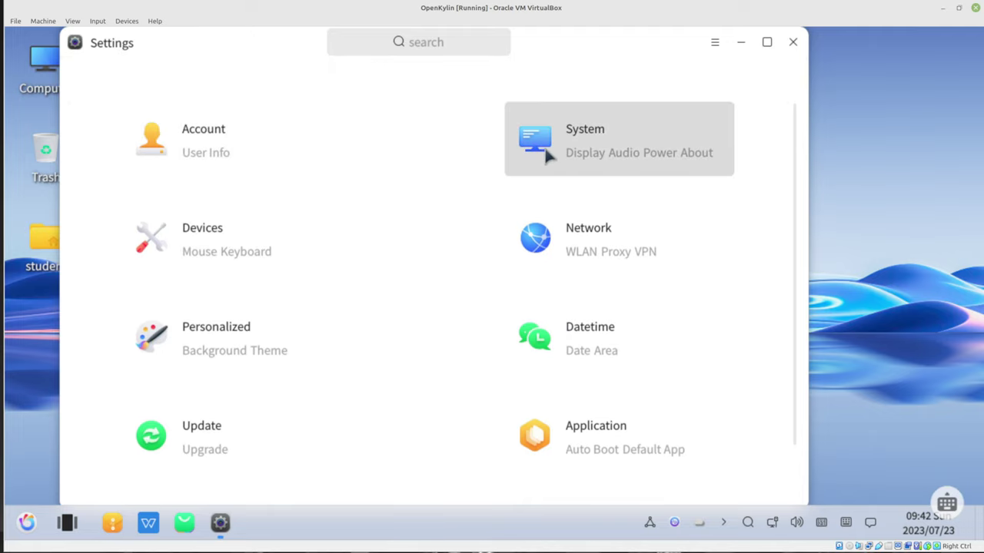
pyautogui.click(570, 138)
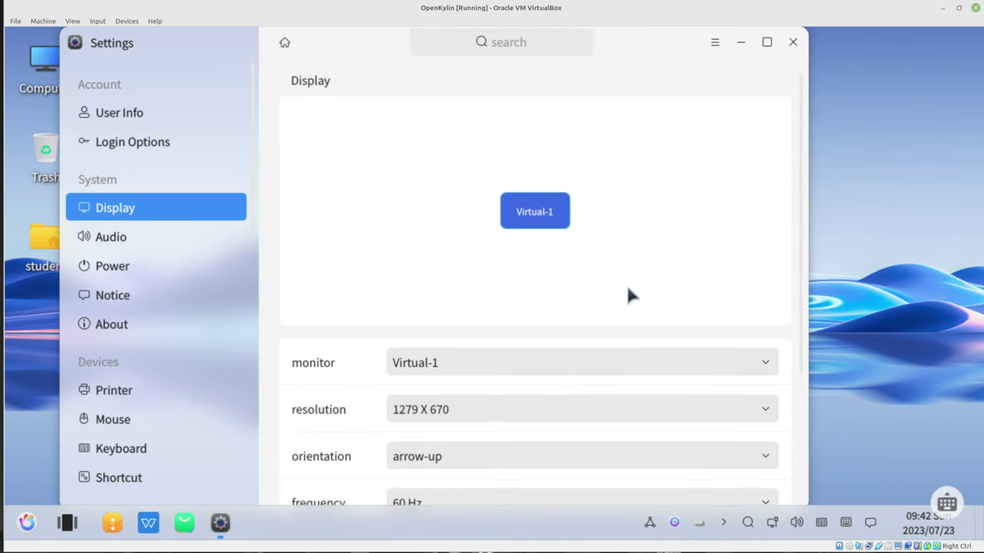
pyautogui.scroll(-5, 627, 293)
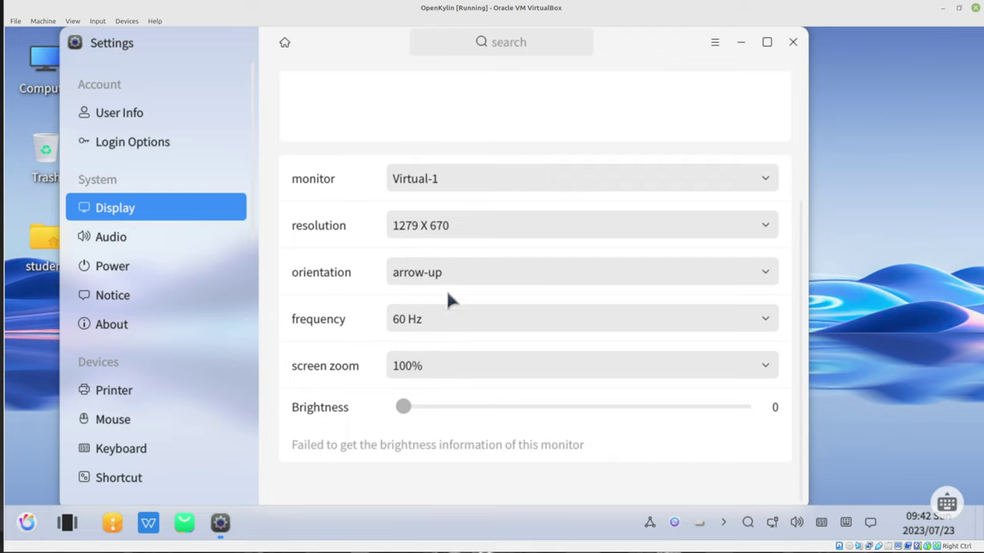
pyautogui.click(455, 226)
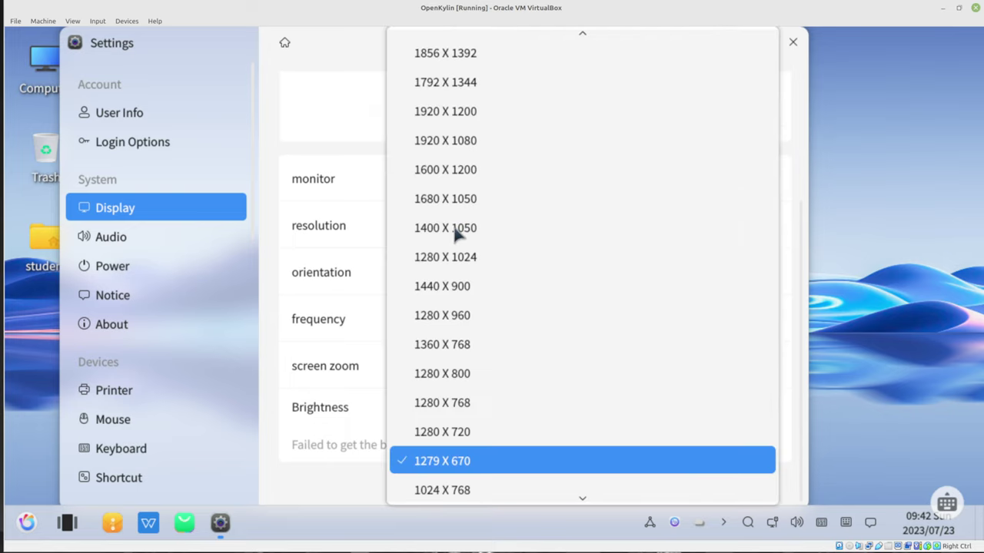
pyautogui.click(454, 141)
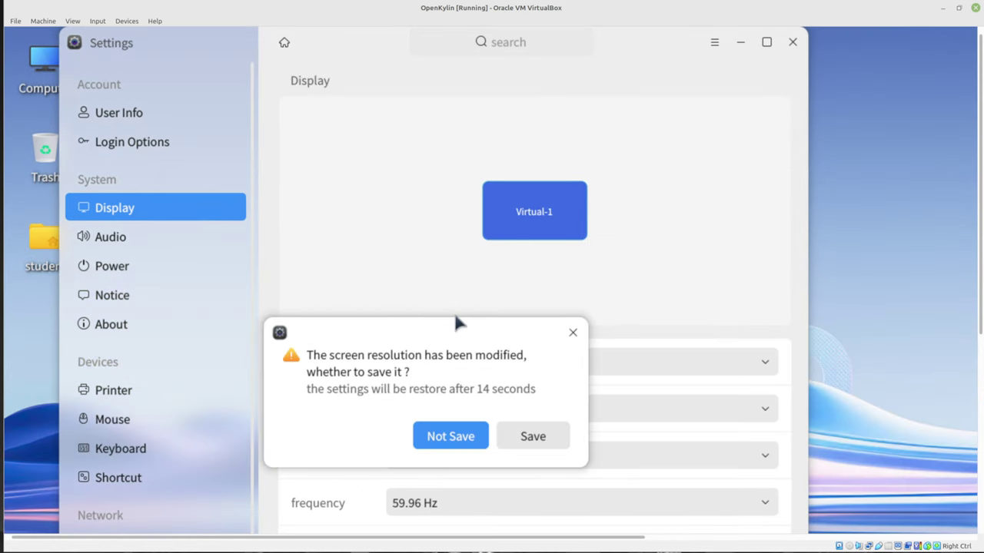
# Keep the 1920 X 1080 resolution and close the guest's Settings window
pyautogui.click(530, 436)
pyautogui.click(571, 29)
pyautogui.doubleClick(533, 9)
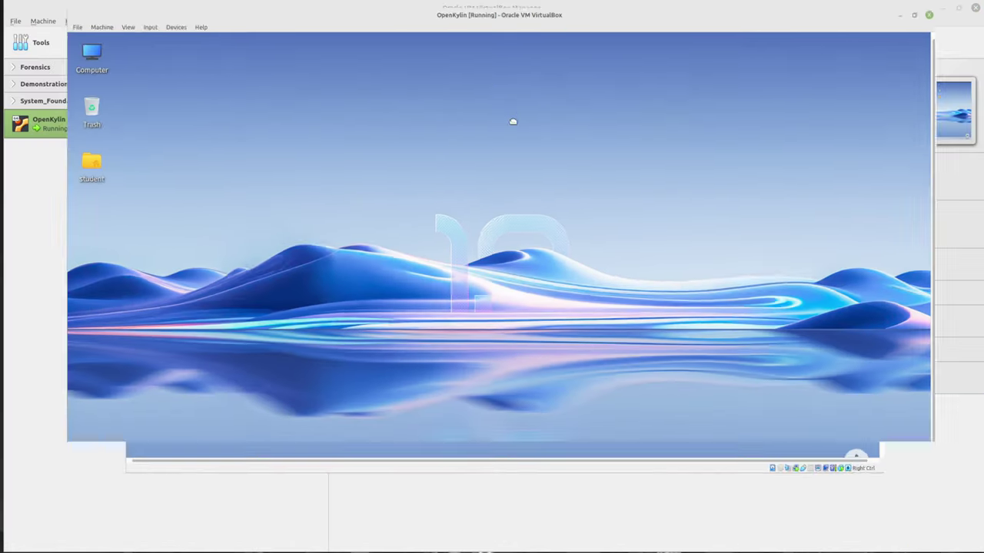
# Re-maximize the VM window and reopen the guest's Settings app
pyautogui.moveTo(513, 122); pyautogui.dragTo(903, 9)
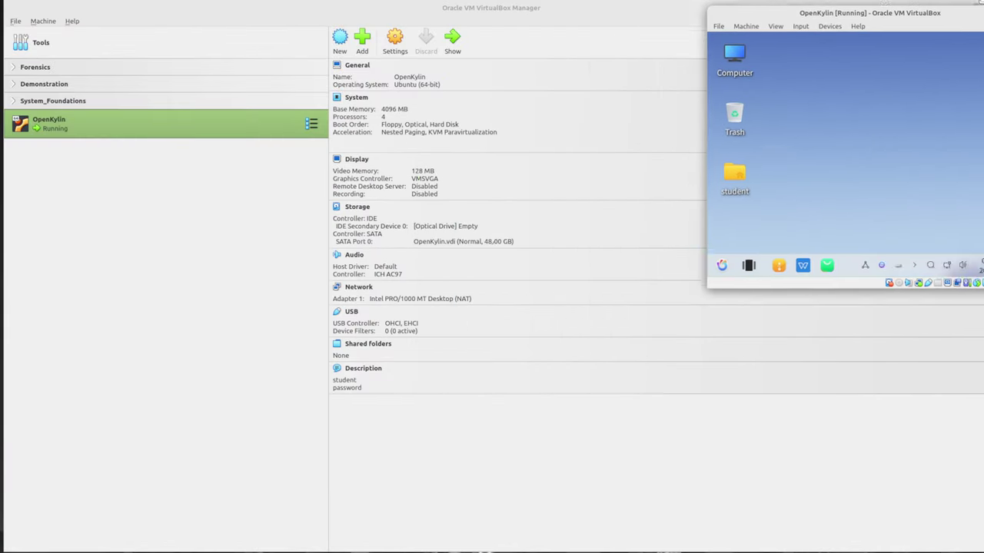
pyautogui.doubleClick(902, 12)
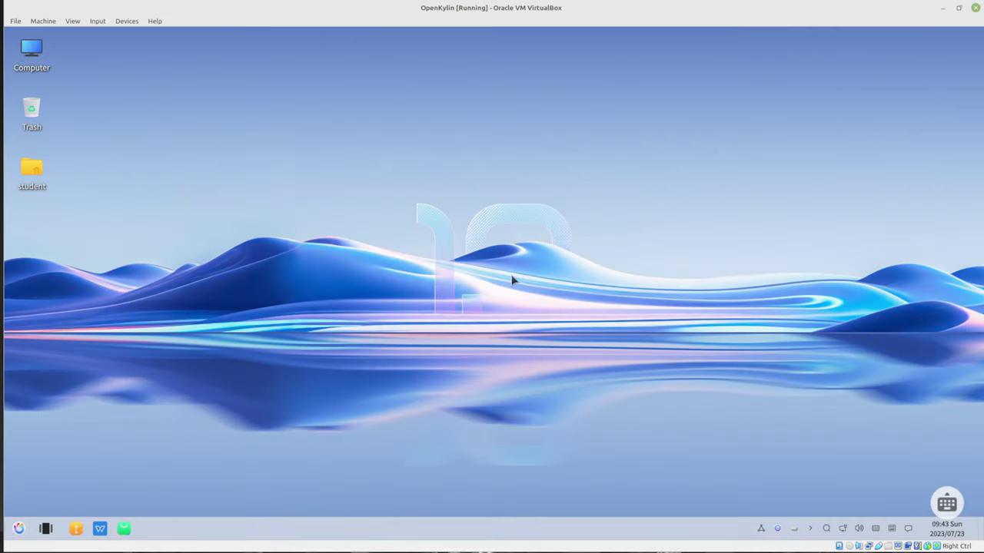
pyautogui.click(13, 533)
pyautogui.click(55, 277)
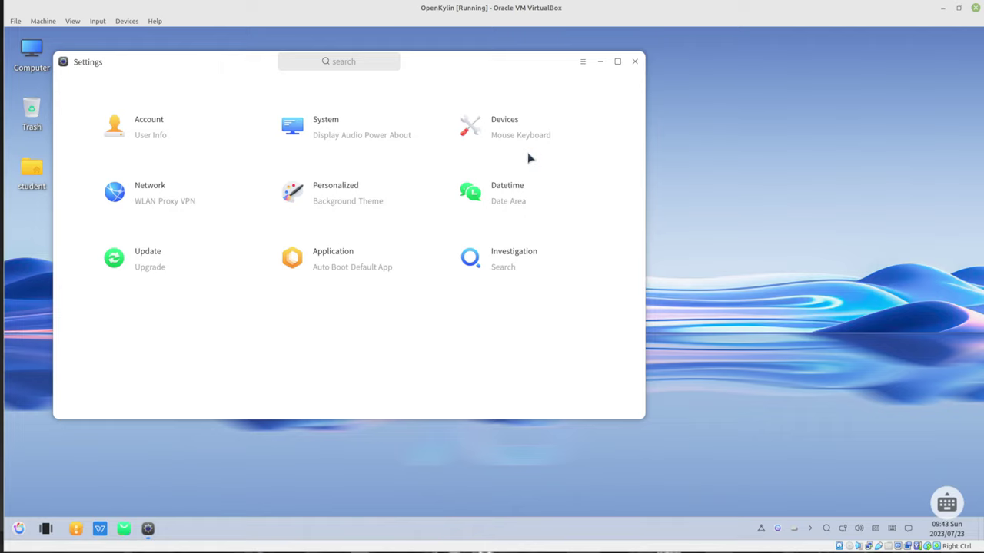
# On the Audio settings page, switch the sound theme to HeYin
pyautogui.click(370, 151)
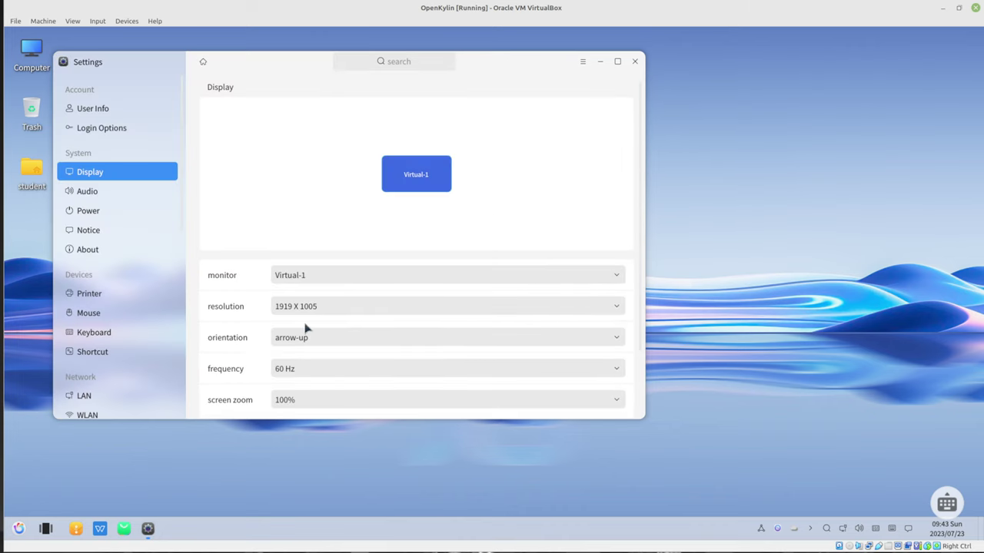
pyautogui.click(108, 196)
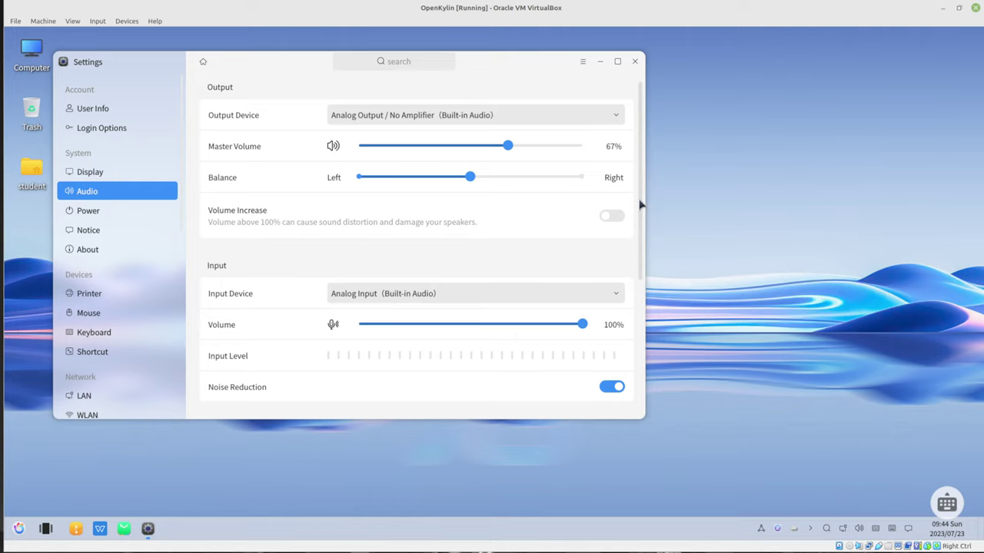
pyautogui.moveTo(639, 209); pyautogui.dragTo(658, 398)
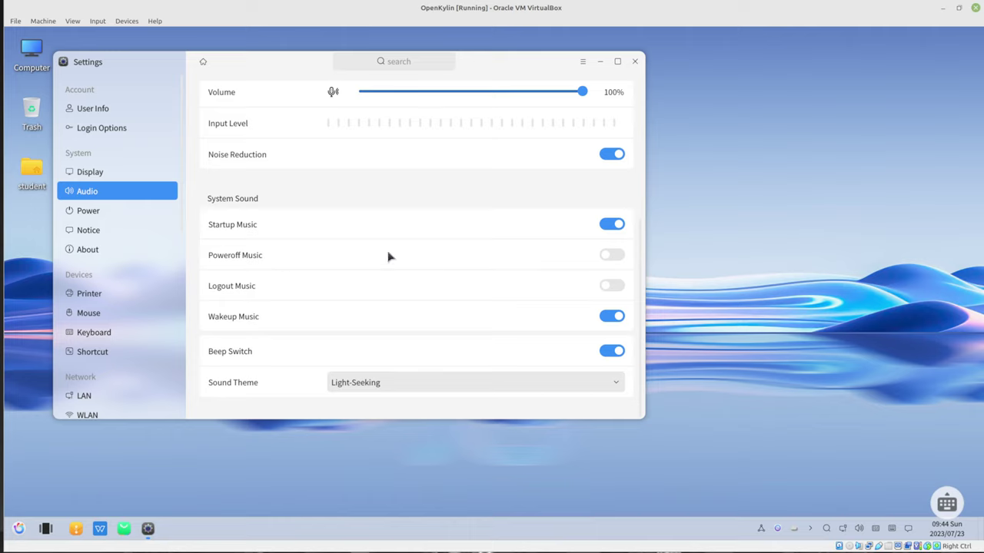
pyautogui.click(454, 391)
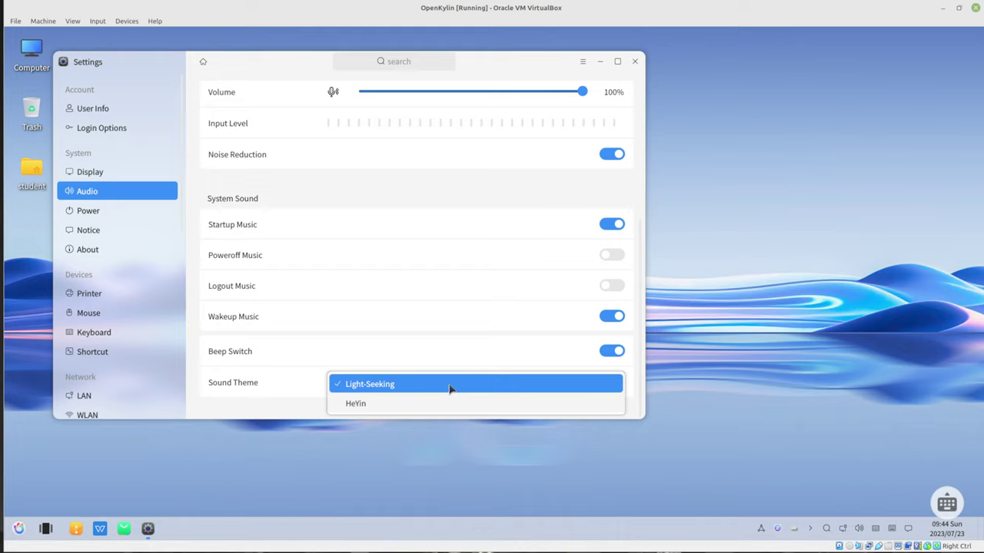
pyautogui.click(454, 391)
pyautogui.click(393, 391)
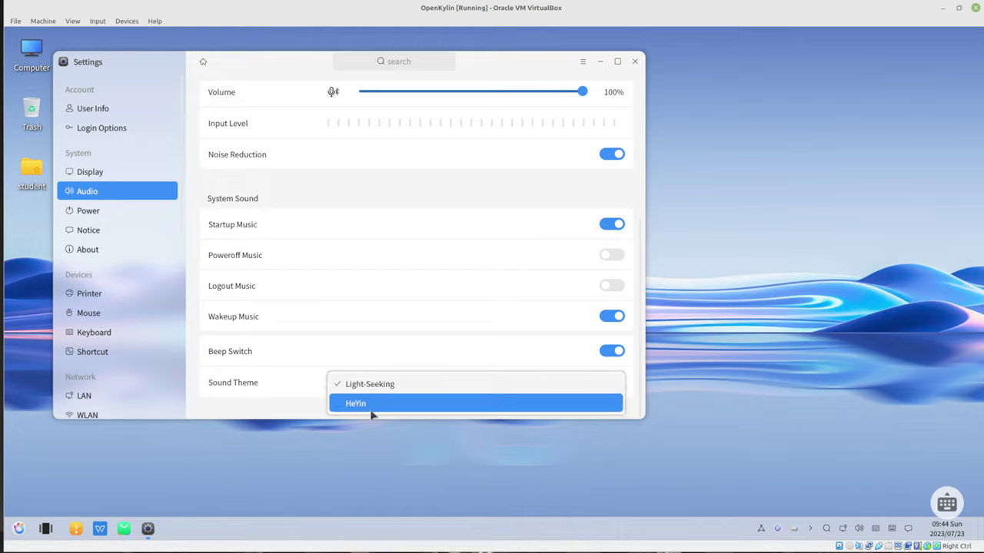
pyautogui.click(372, 410)
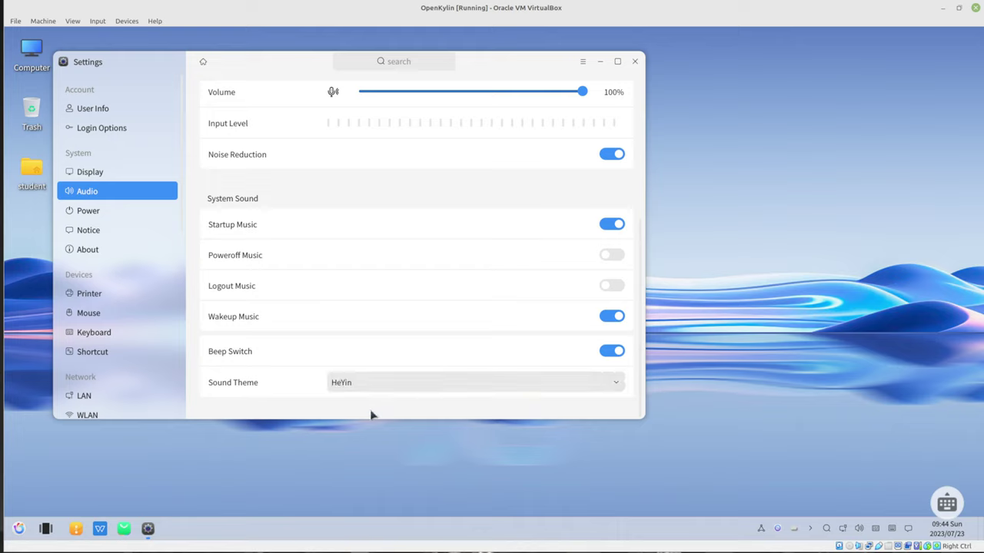
# Raise the system volume from 67% to 100% and restore the Light-Seeking sound theme
pyautogui.click(859, 530)
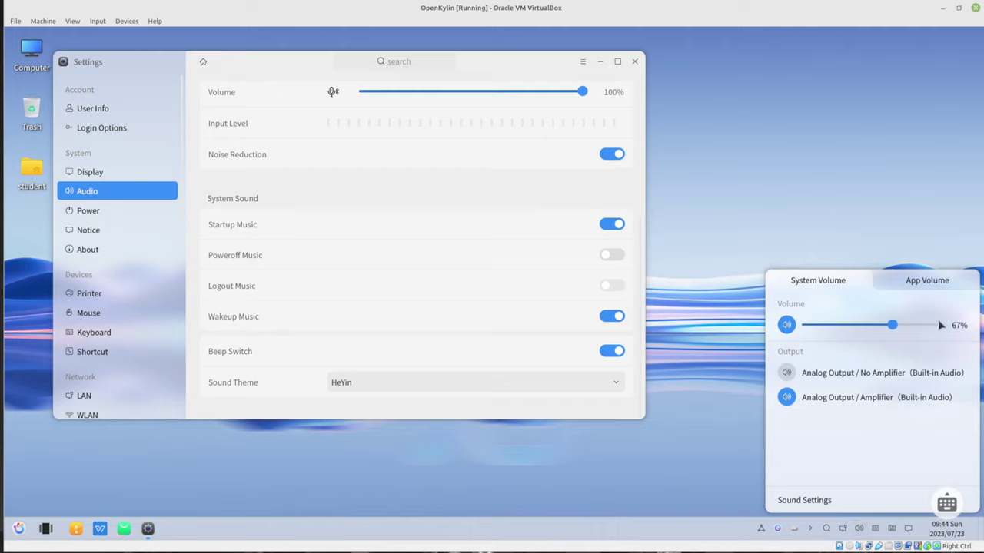
pyautogui.moveTo(938, 331); pyautogui.dragTo(947, 329)
pyautogui.click(424, 383)
pyautogui.click(399, 382)
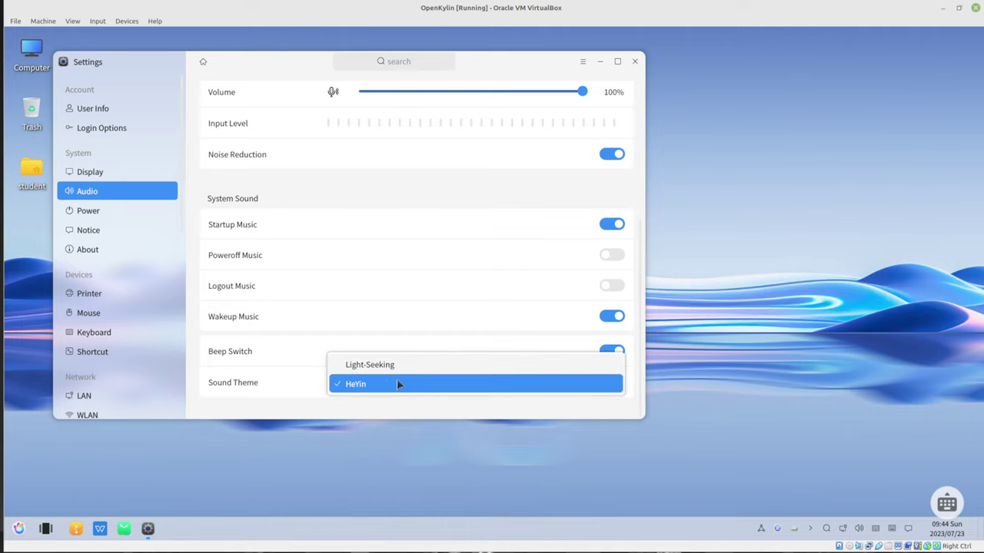
pyautogui.click(374, 367)
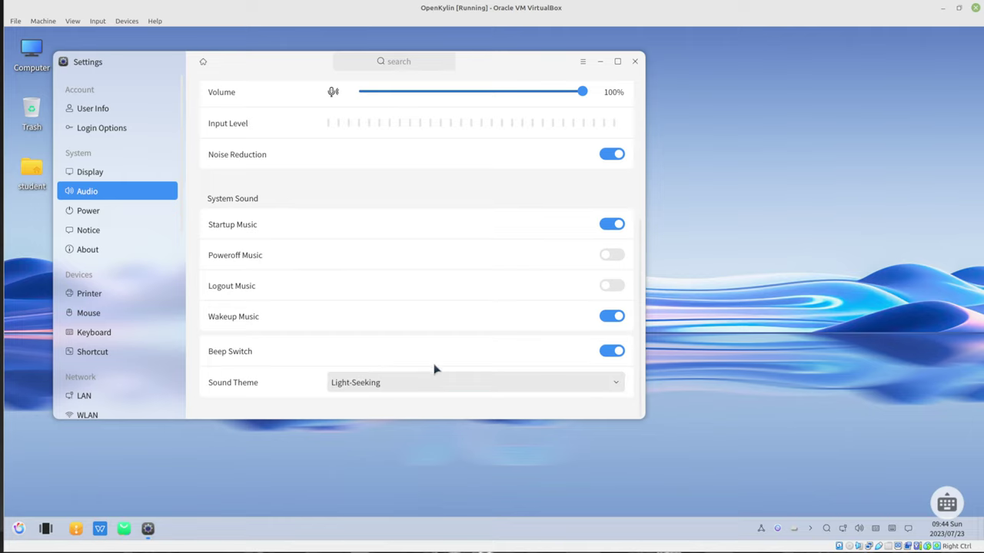
pyautogui.scroll(5, 409, 254)
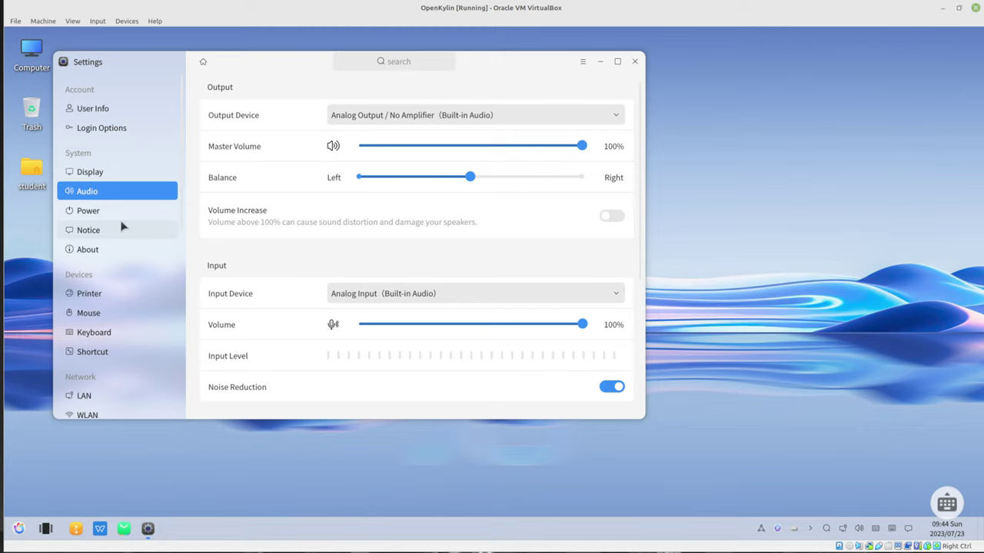
# Browse the Power, Notice, Printer and User Info pages, then close Settings
pyautogui.click(105, 212)
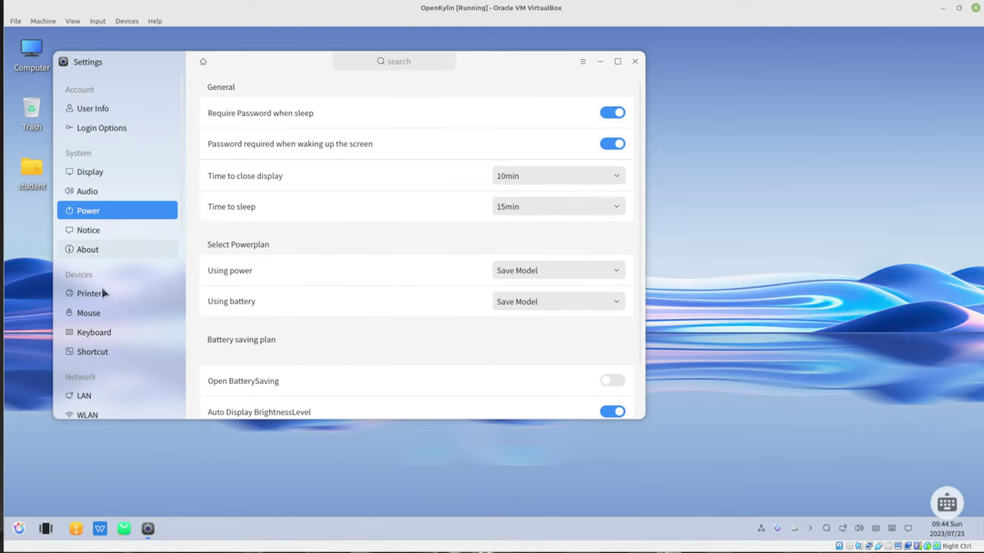
pyautogui.click(99, 235)
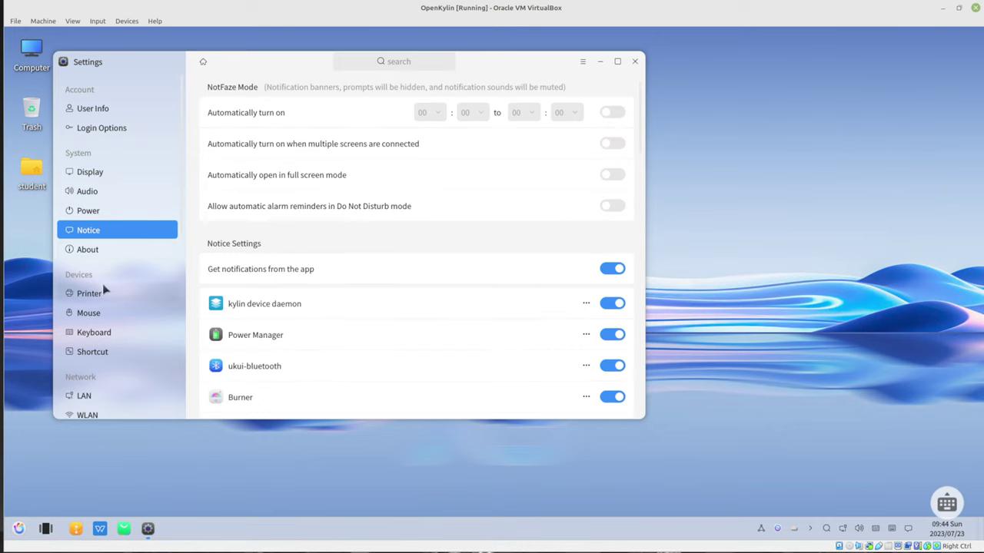
pyautogui.click(103, 287)
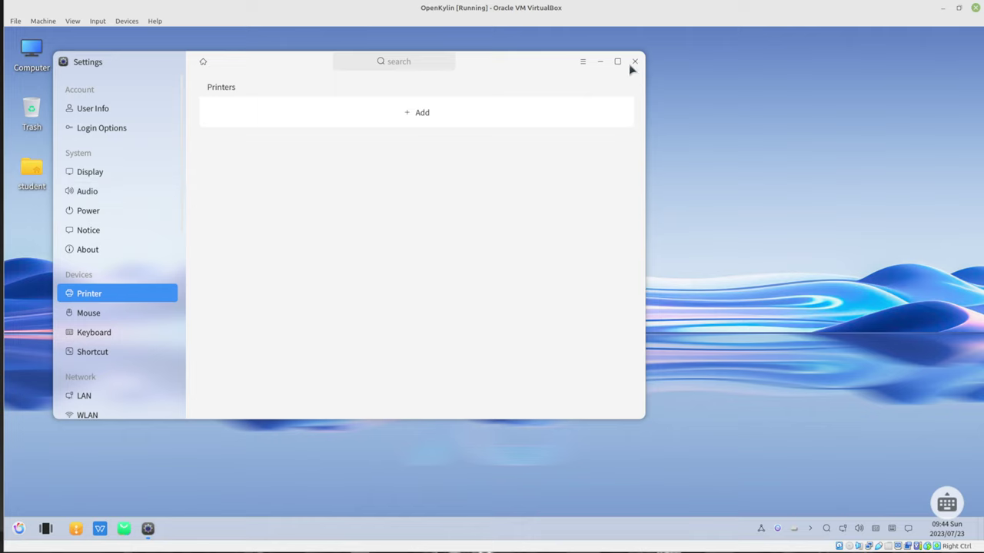
pyautogui.click(117, 111)
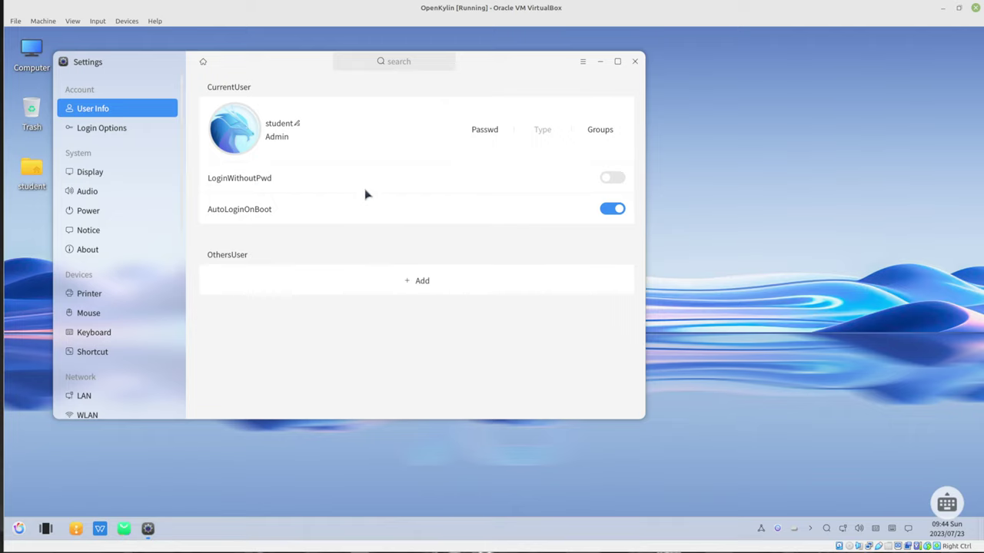
pyautogui.click(635, 61)
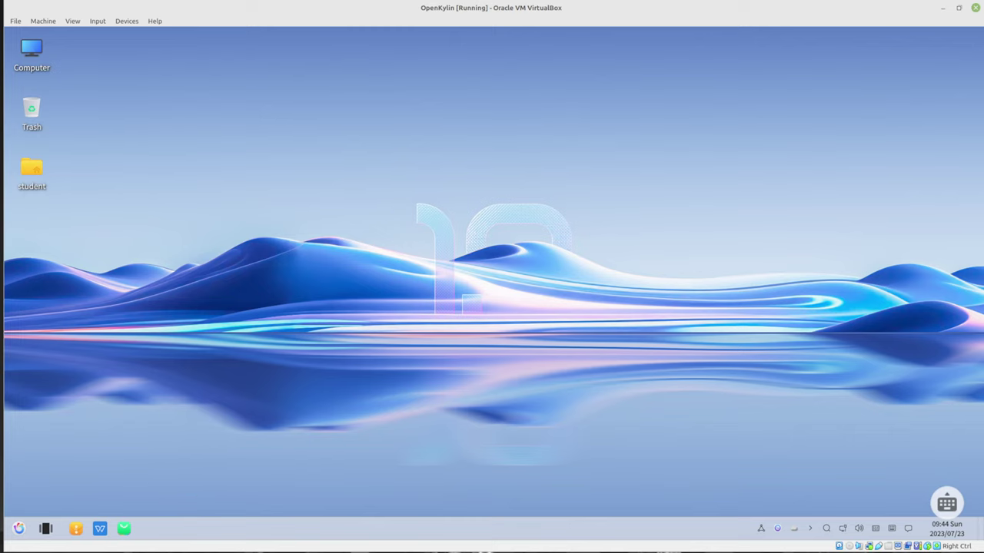